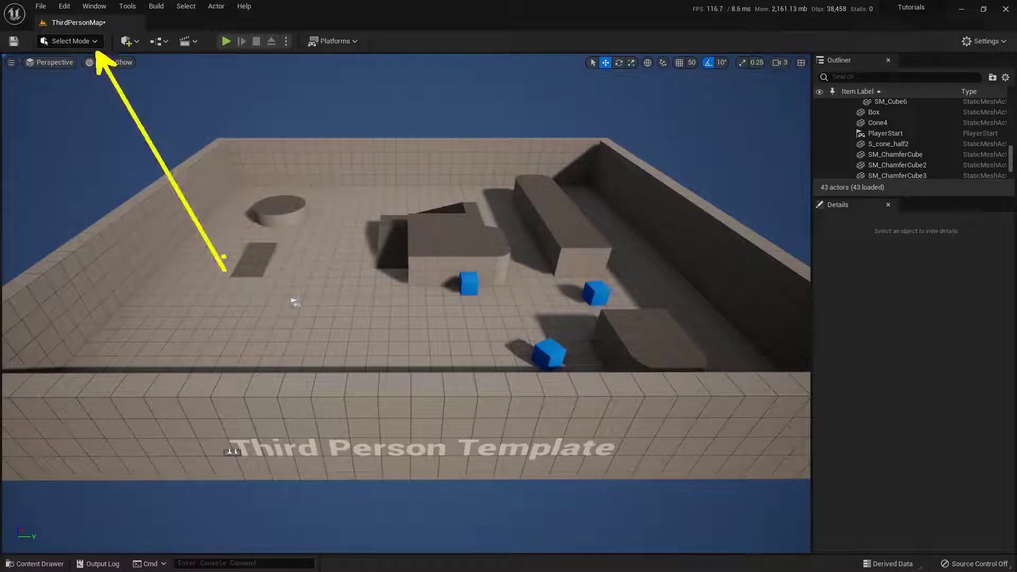
Switch to Modeling mode and collapse the Create, TriModel, MeshOps, VoxOps, Attributes, UVs, Baking, Volumes and LODs tool groups.
click(90, 41)
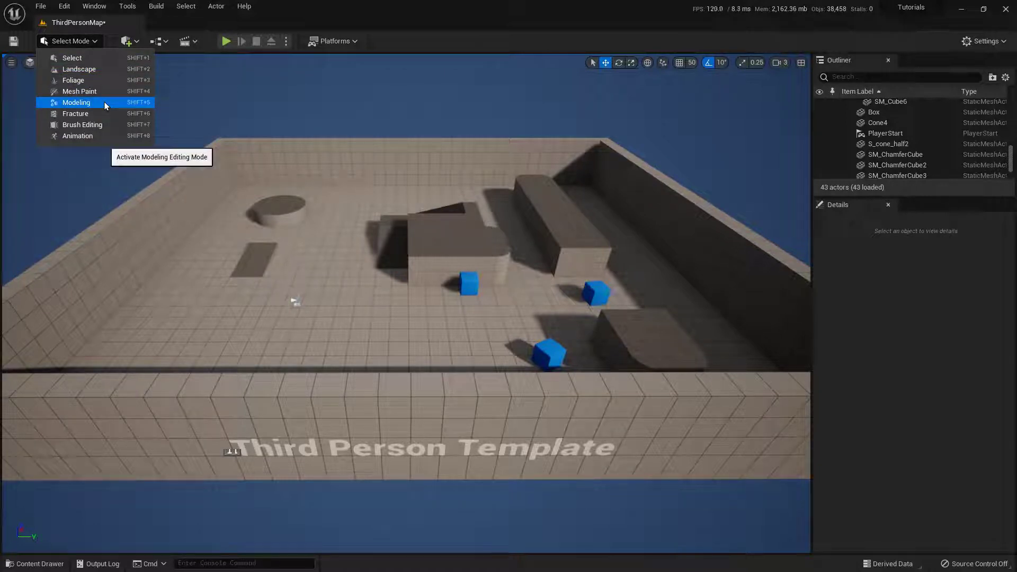
click(105, 104)
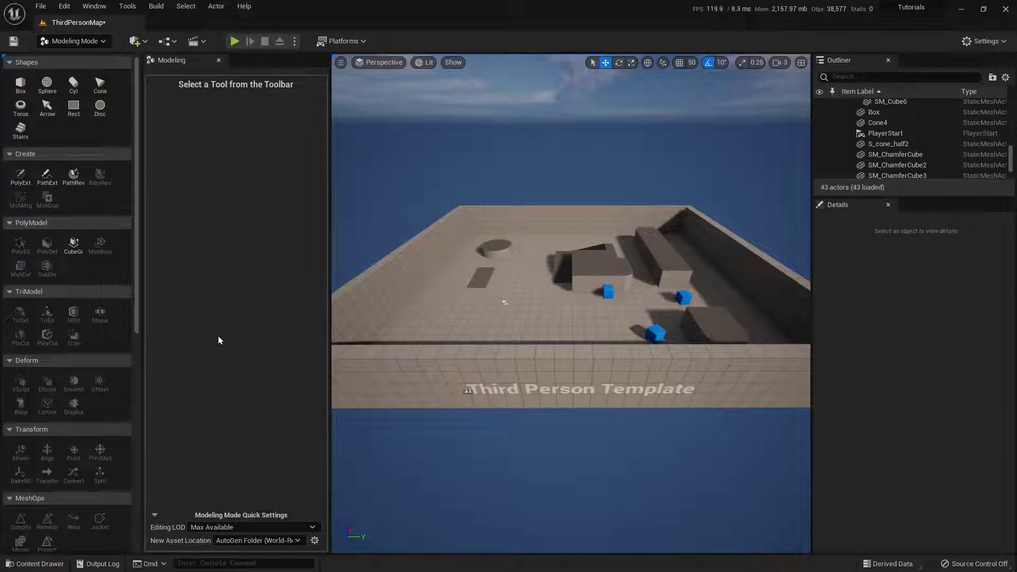
click(79, 154)
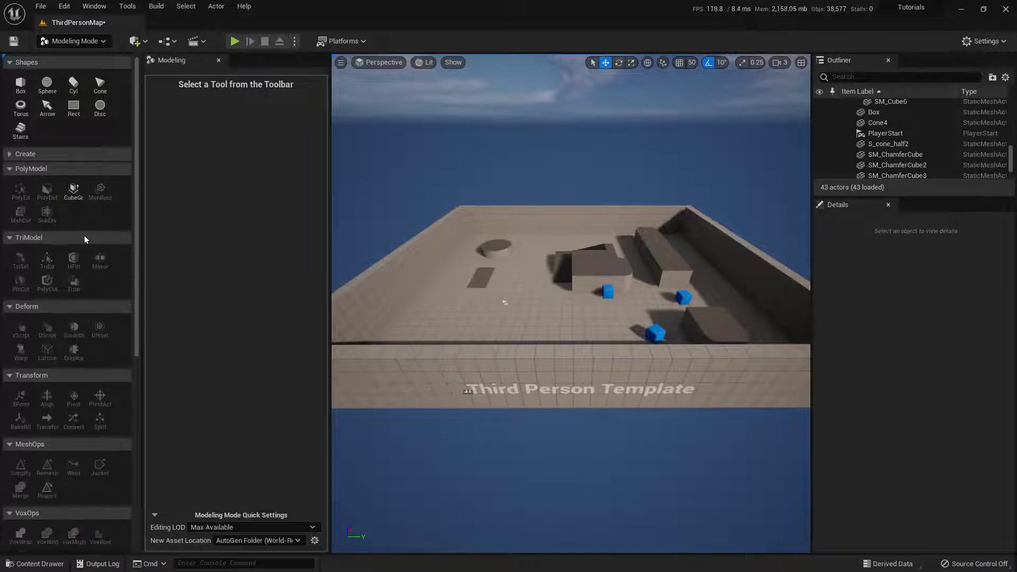
click(85, 236)
click(77, 390)
click(77, 405)
click(77, 420)
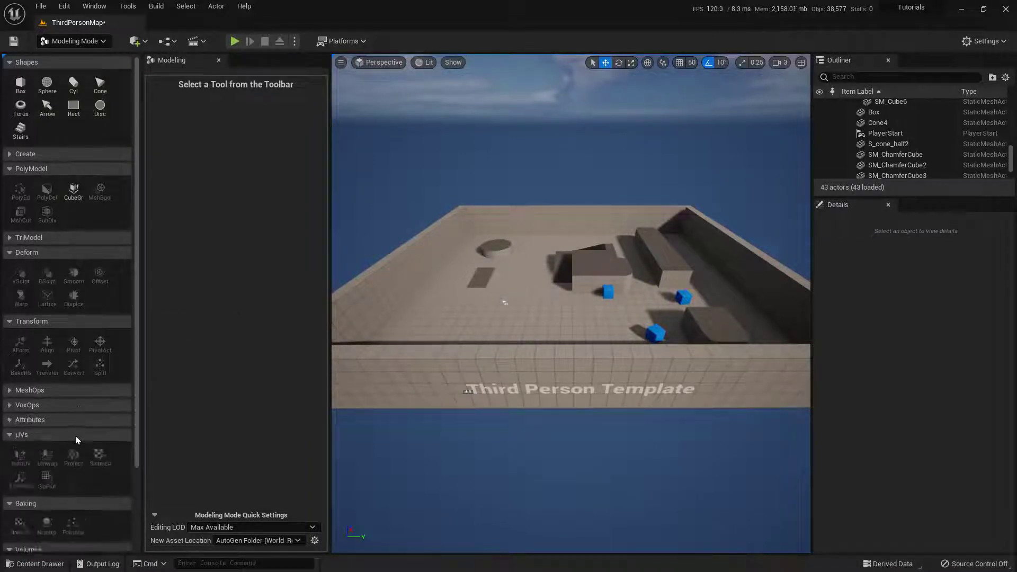
click(77, 434)
click(77, 449)
click(76, 464)
click(73, 479)
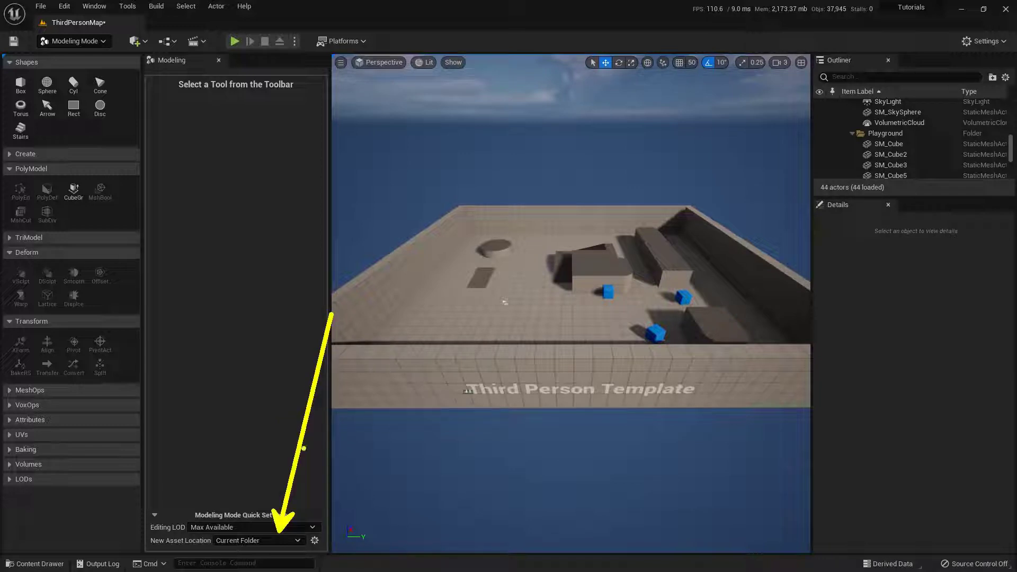
Set the new asset location to Current Folder and open the StaticMeshes folder in the project content.
click(297, 541)
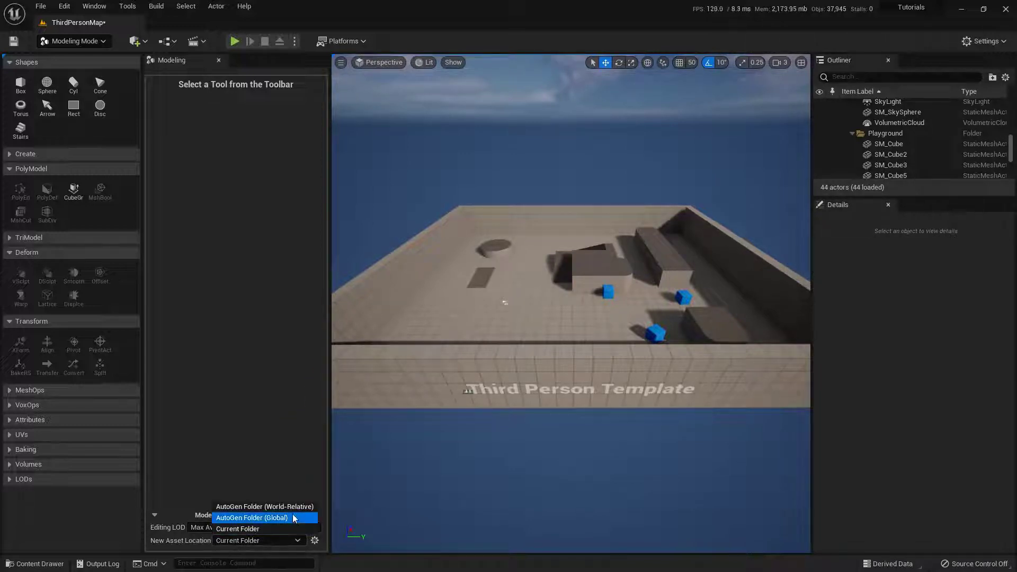
click(240, 529)
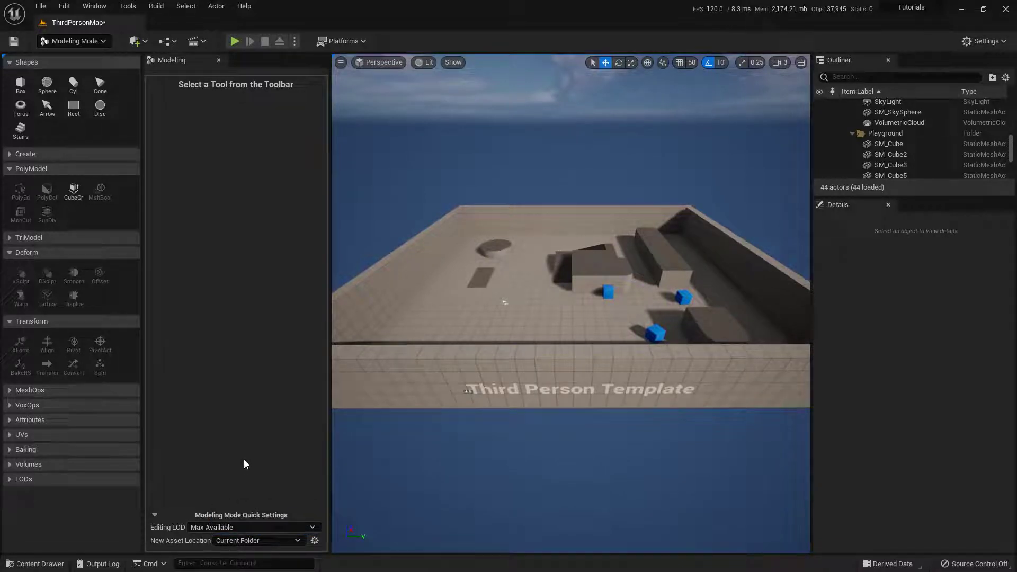
click(35, 563)
click(53, 389)
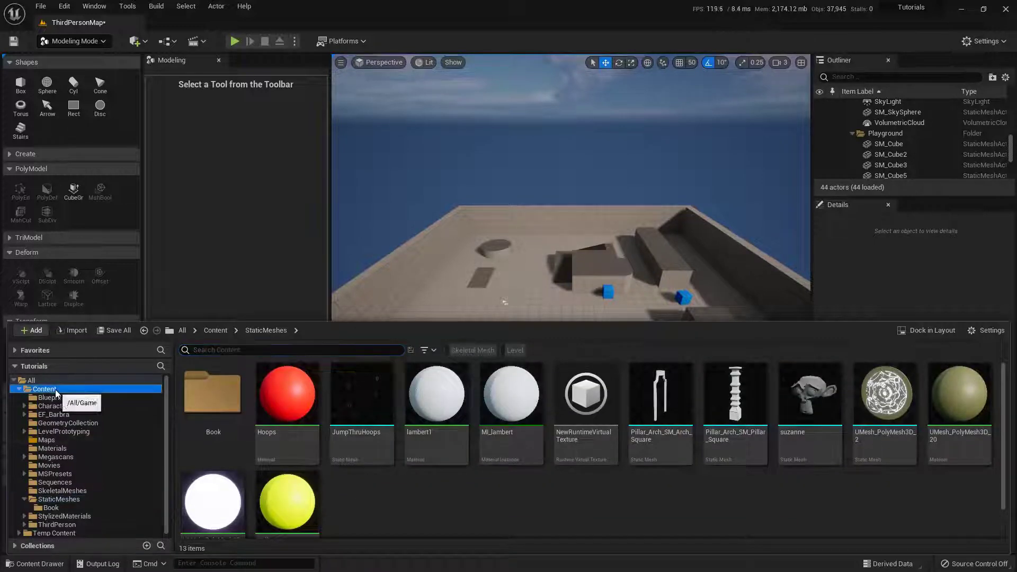
scroll(671, 510, down, 1)
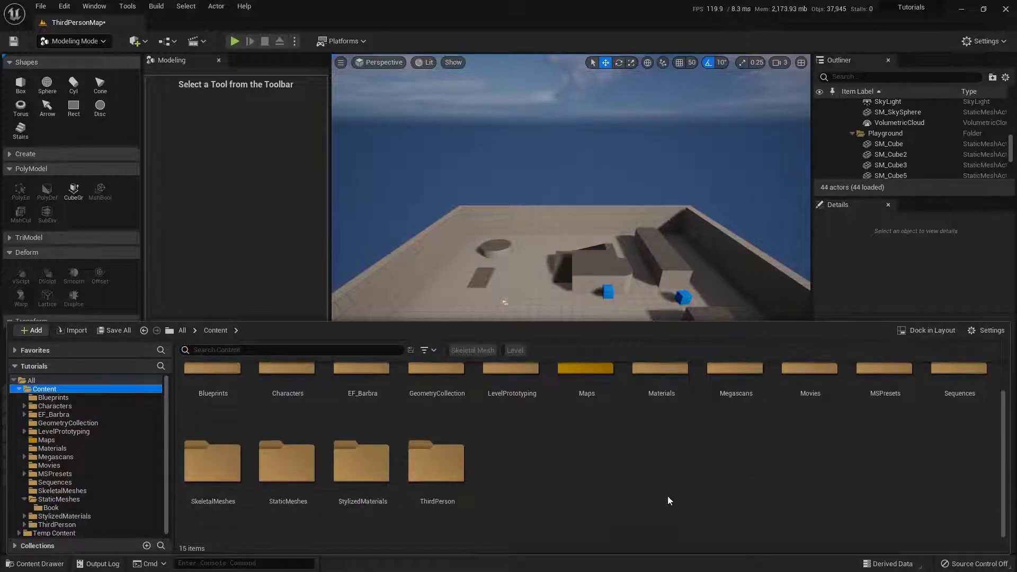
click(306, 483)
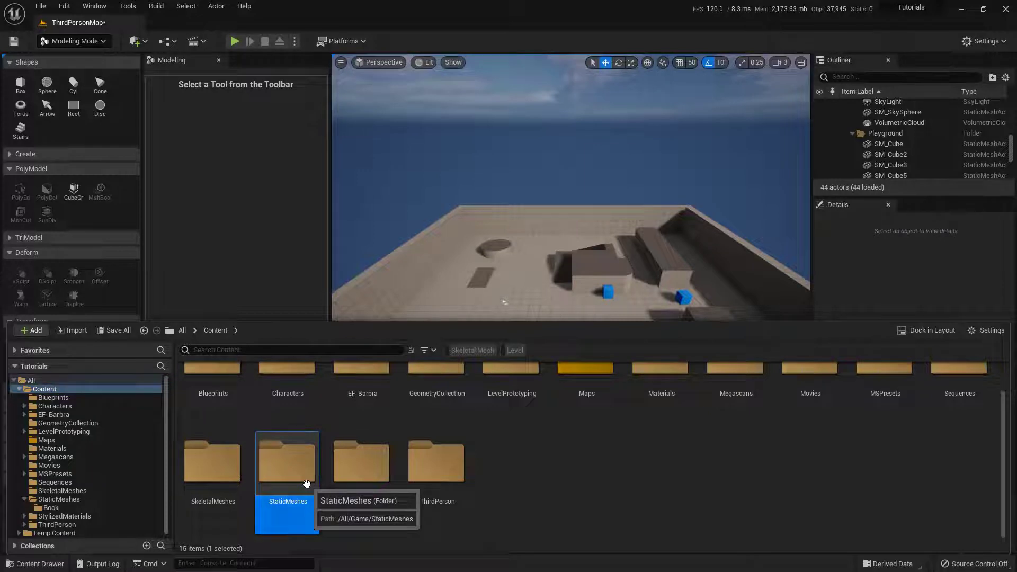
double_click(307, 484)
Create a folder named EngineModels inside StaticMeshes and open it as the current content folder.
scroll(381, 489, up, 1)
right_click(385, 500)
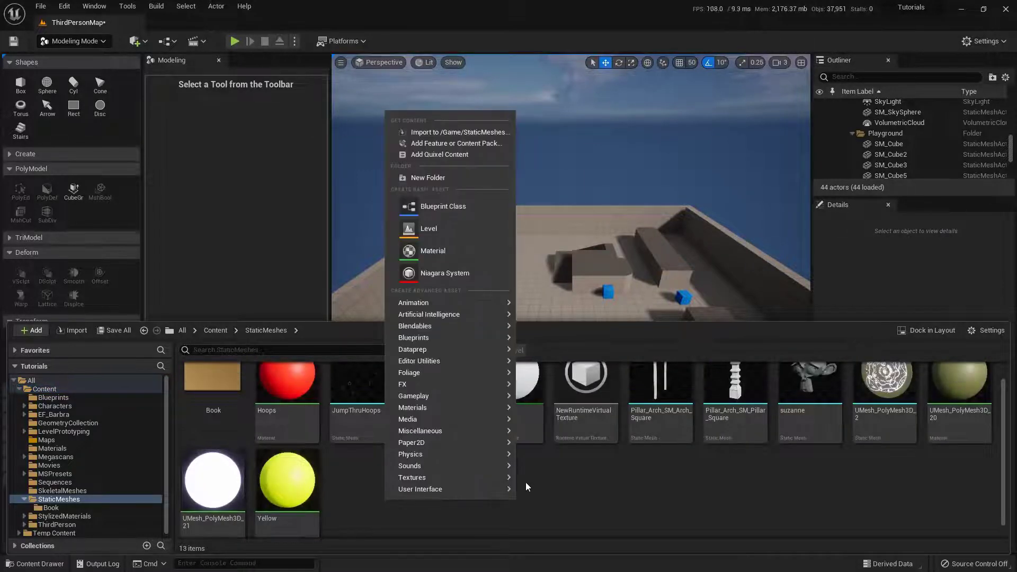
click(452, 177)
text(EngineModels)
key(Return)
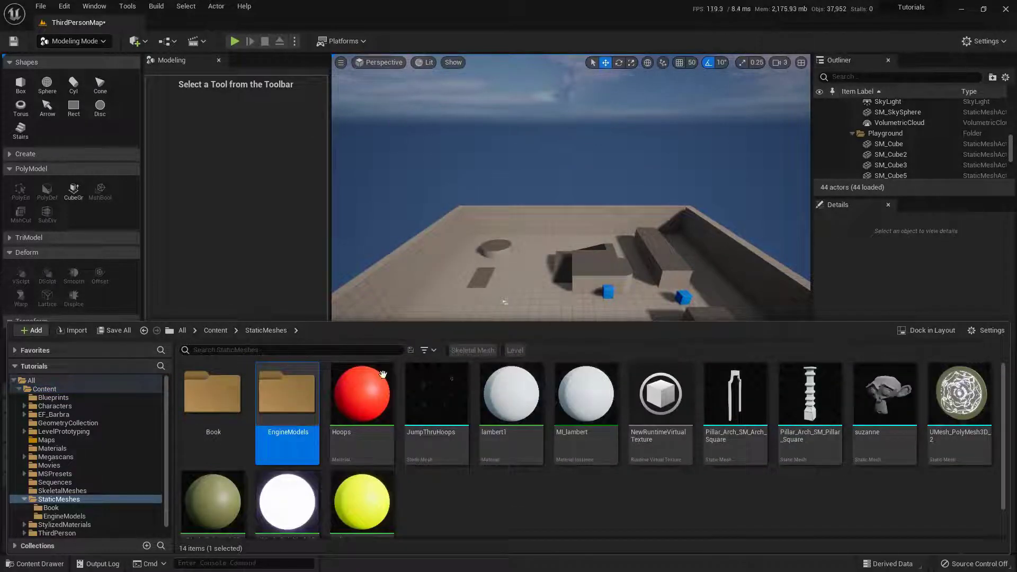
double_click(283, 399)
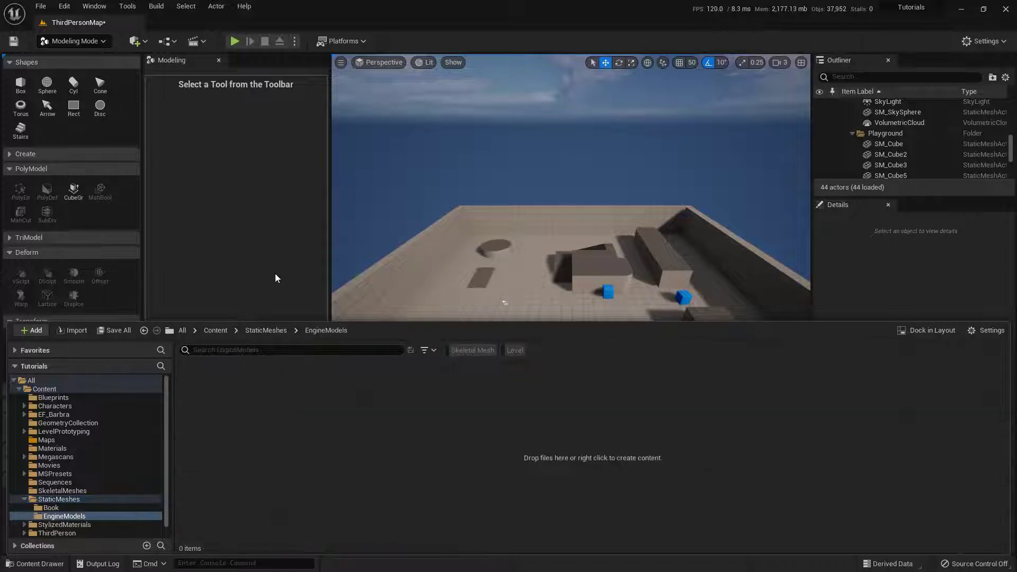
click(275, 275)
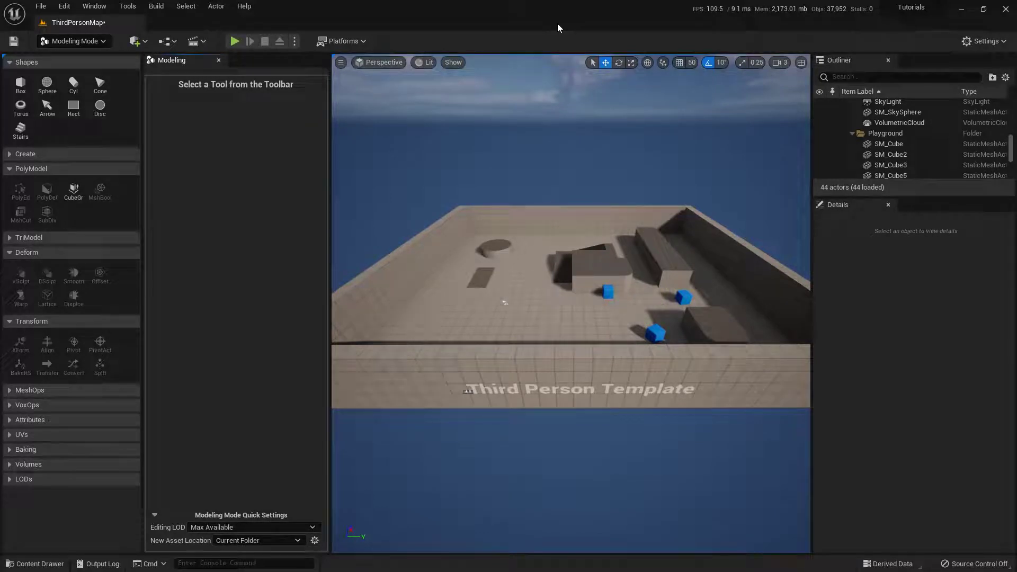
Configure a new cone shape over the open floor with radius about 124, height about 152 and 23 radial slices.
right_drag(549, 236, 515, 256)
key(w)
key(w)
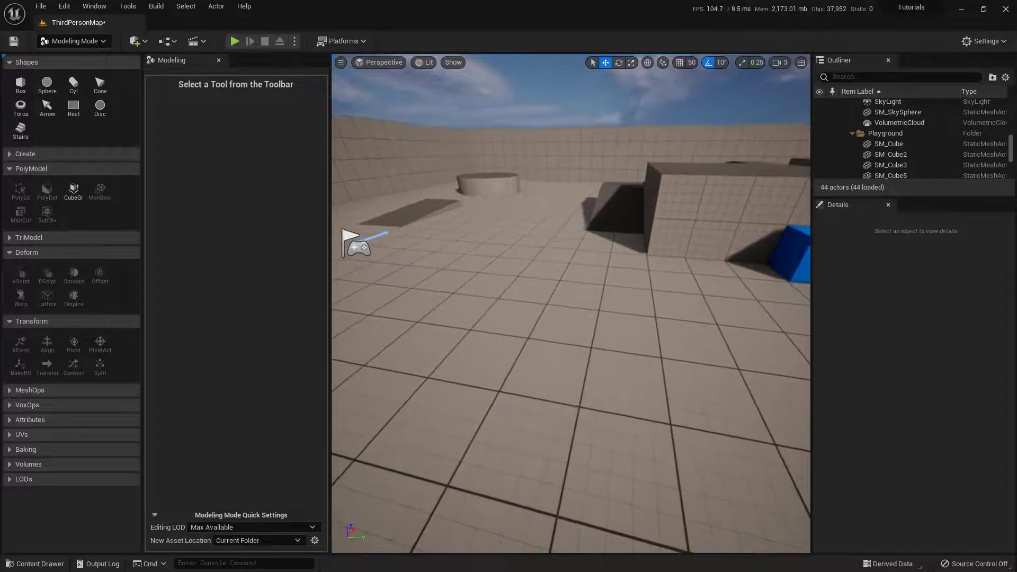
click(102, 87)
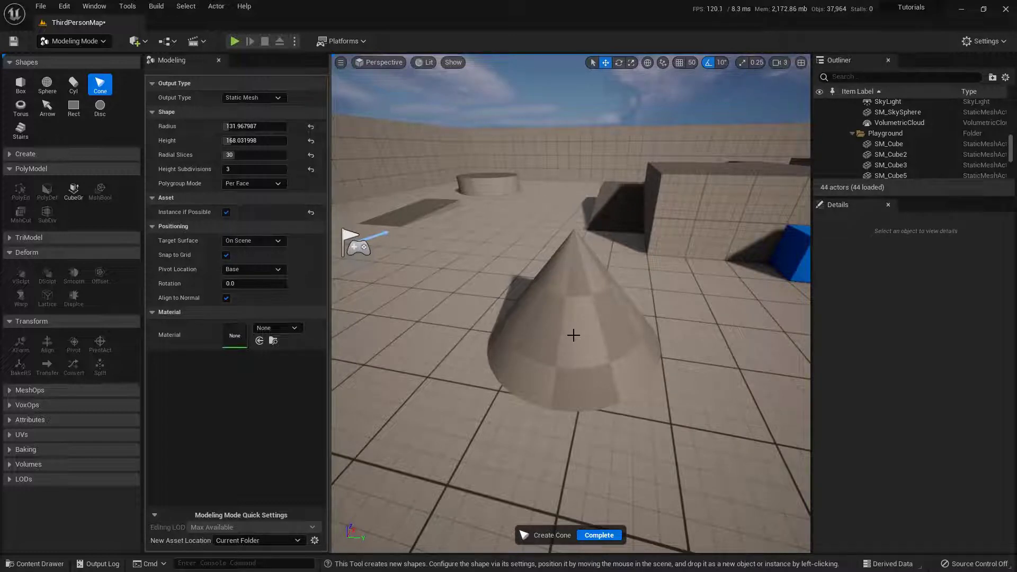
key(alt+Tab)
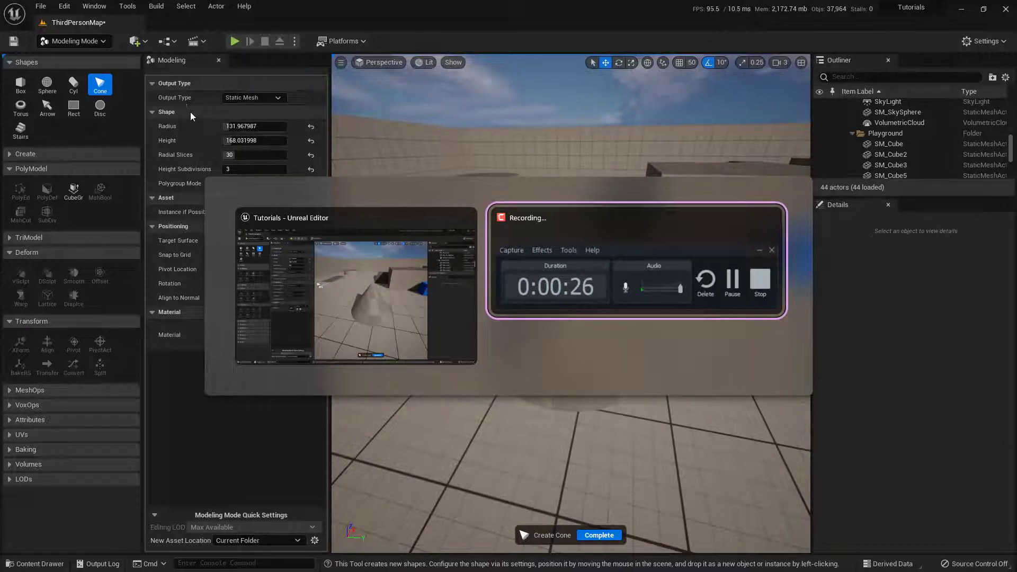
key(alt+Tab)
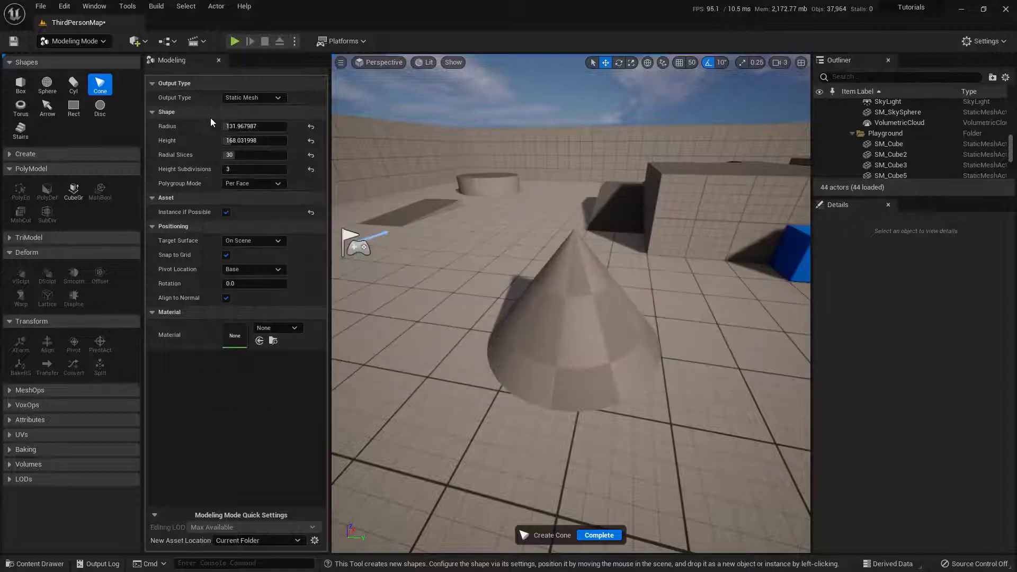
click(258, 126)
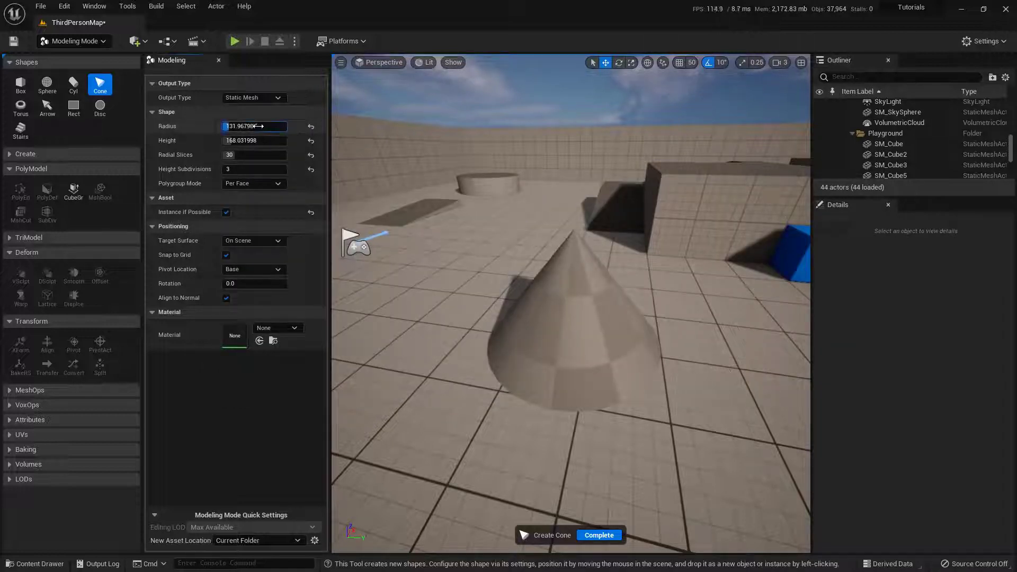
drag(259, 126, 244, 155)
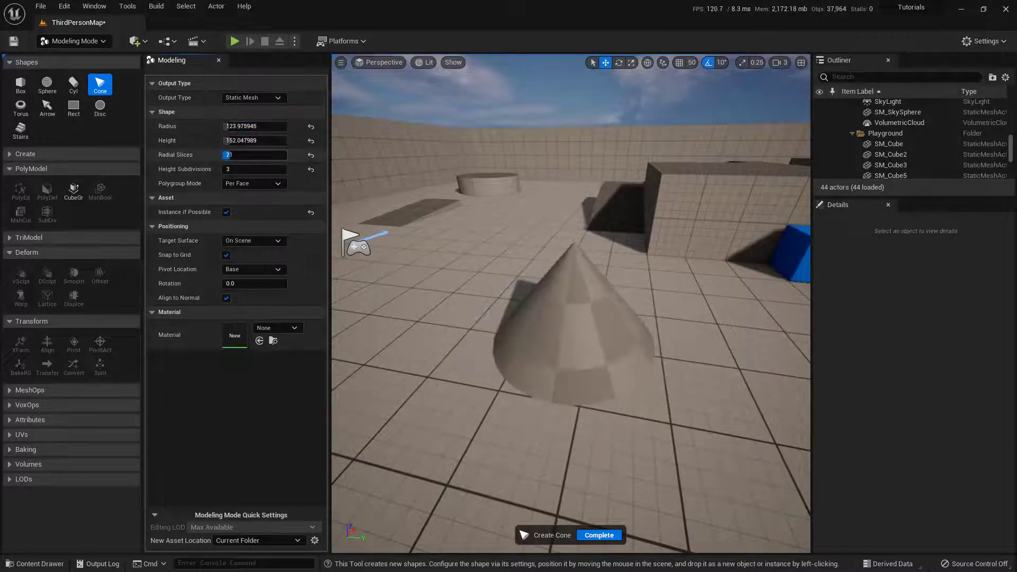
text(23)
key(Return)
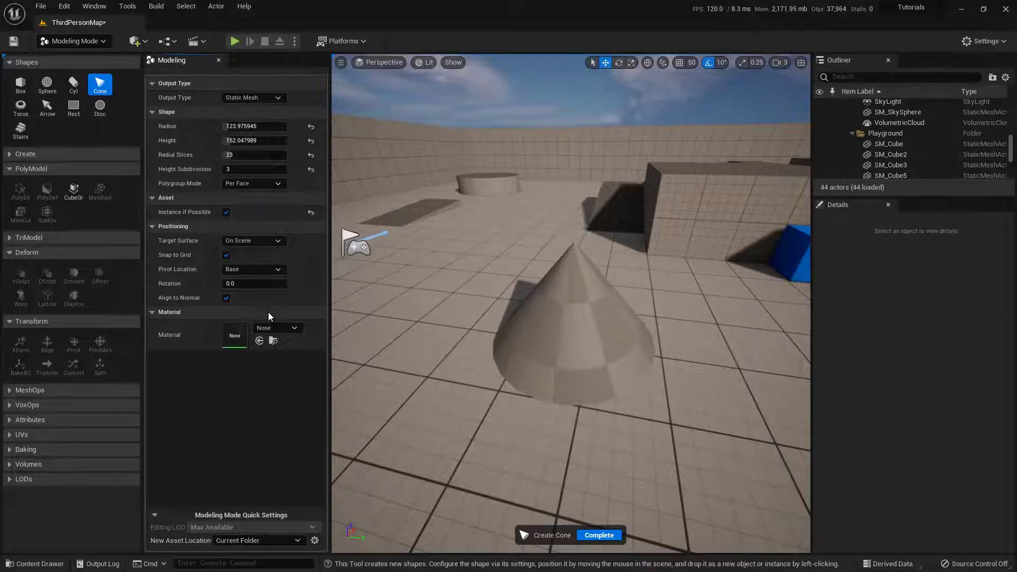
Place the cone on the floor, complete the shape creation, and check its mesh asset in the EngineModels folder.
click(548, 336)
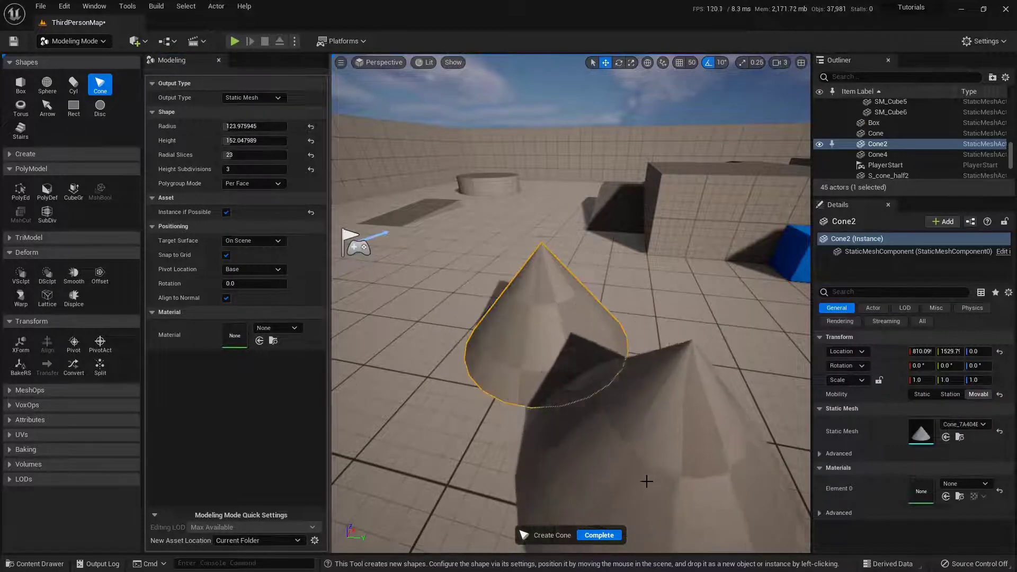
click(608, 535)
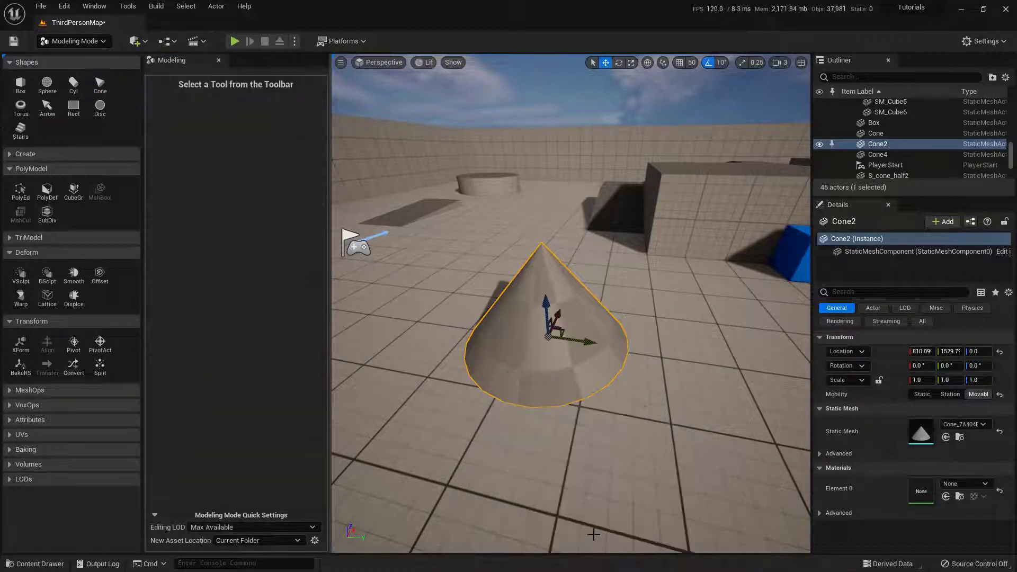
click(41, 564)
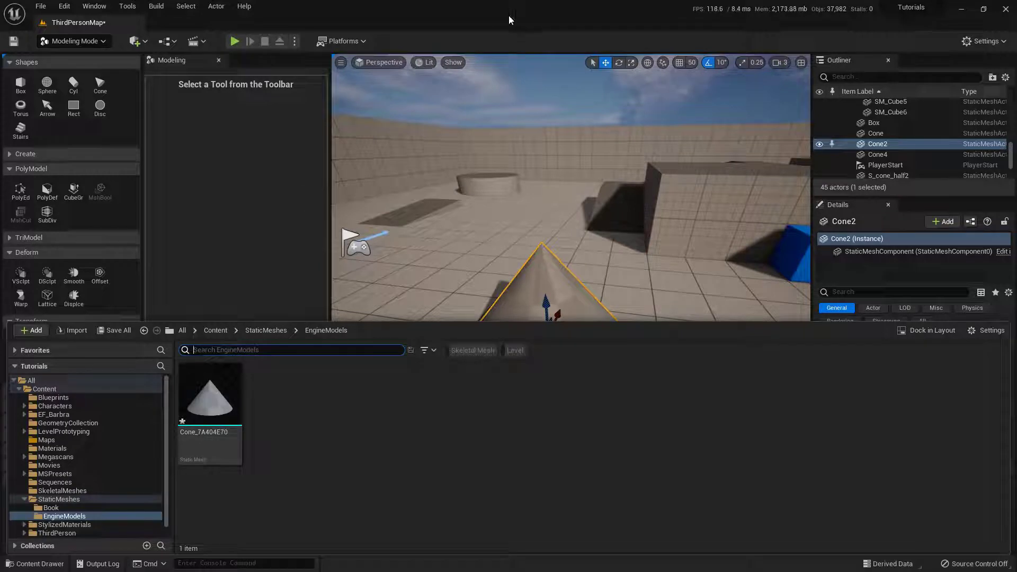
click(606, 321)
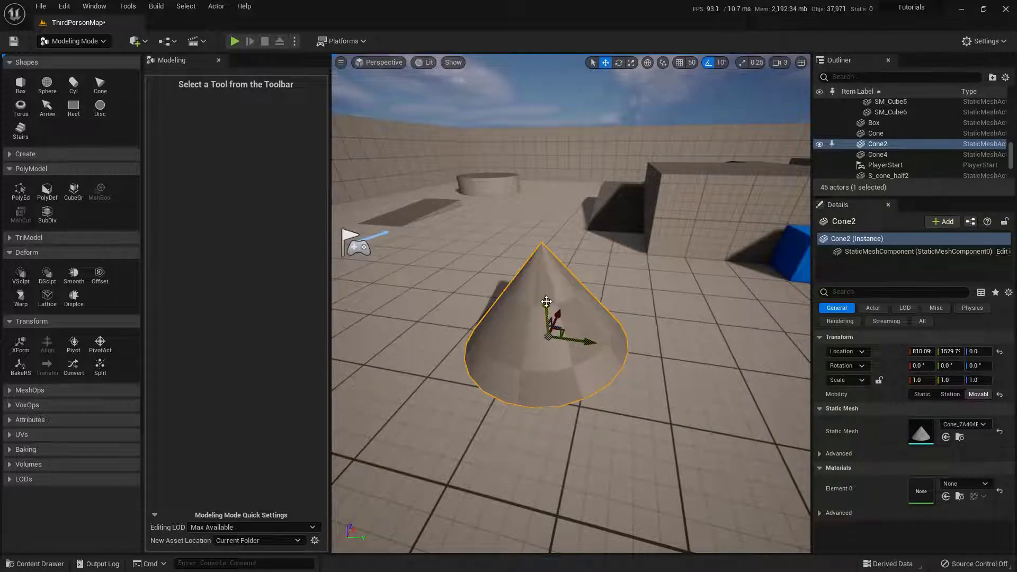
Duplicate the cone about 65 units straight up and select both cones, the lower one first.
alt+drag(547, 301, 543, 258)
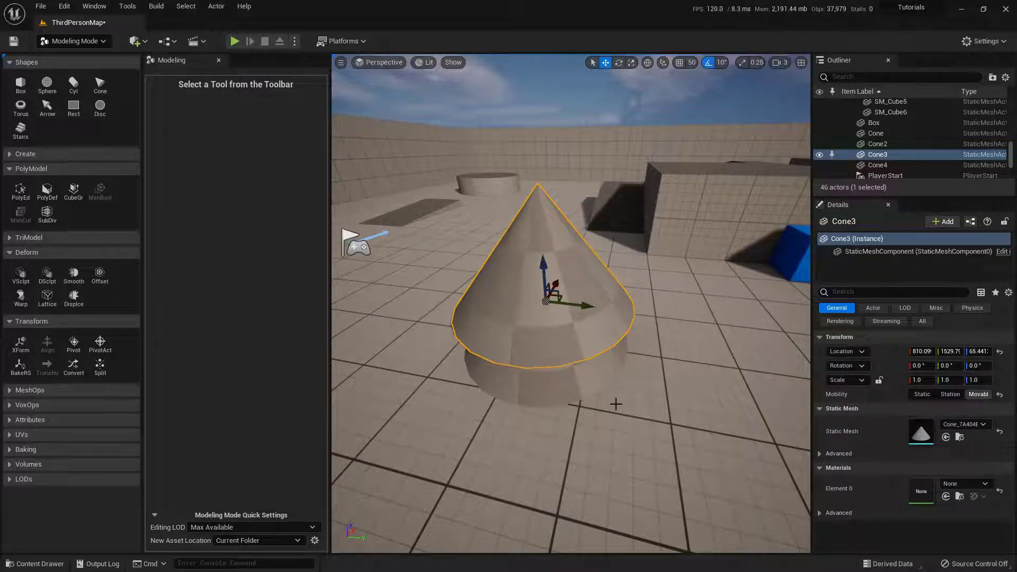
click(554, 391)
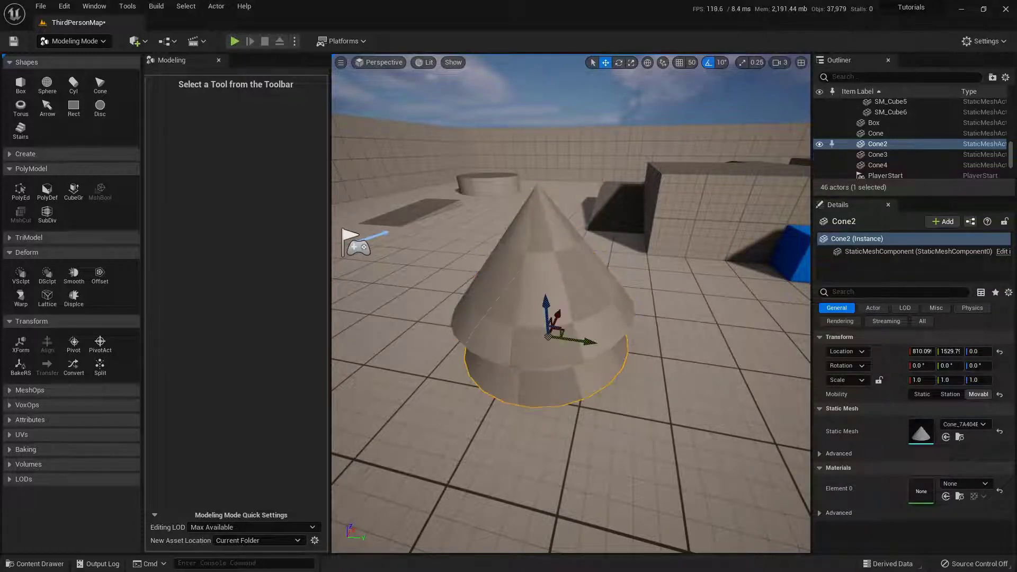
ctrl+click(559, 264)
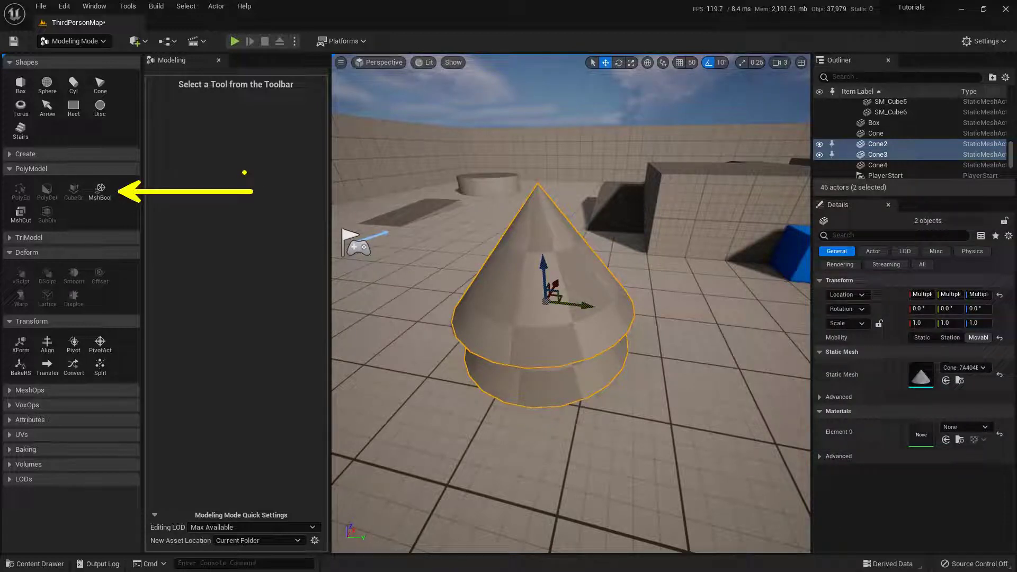
Start a Mesh Boolean on the two selected cones with the Difference A - B operation and lower the upper cone slightly.
click(101, 192)
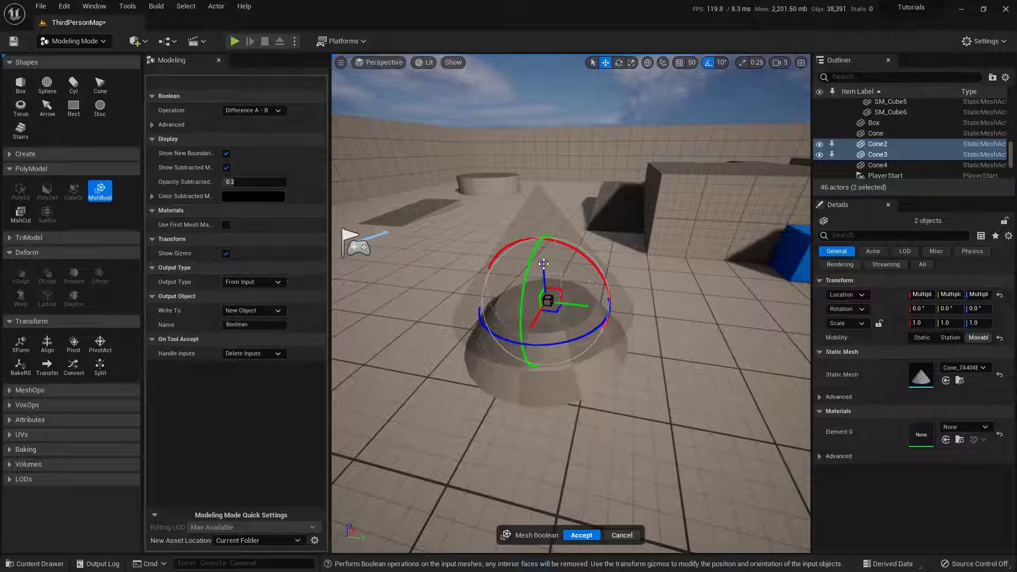
mouse_move(542, 263)
mouse_down()
mouse_move(544, 301)
mouse_move(543, 241)
mouse_move(543, 269)
mouse_up()
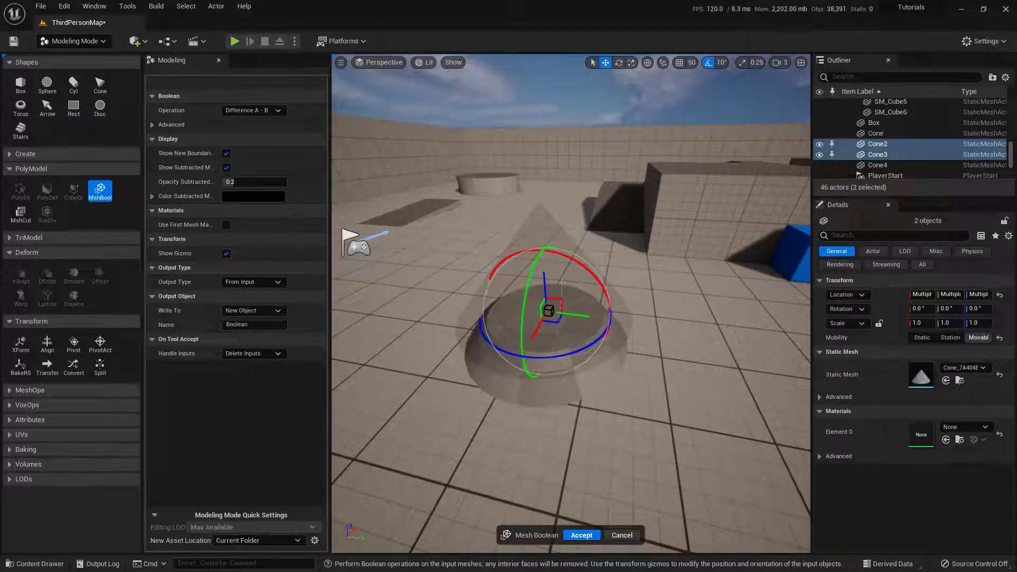
click(282, 112)
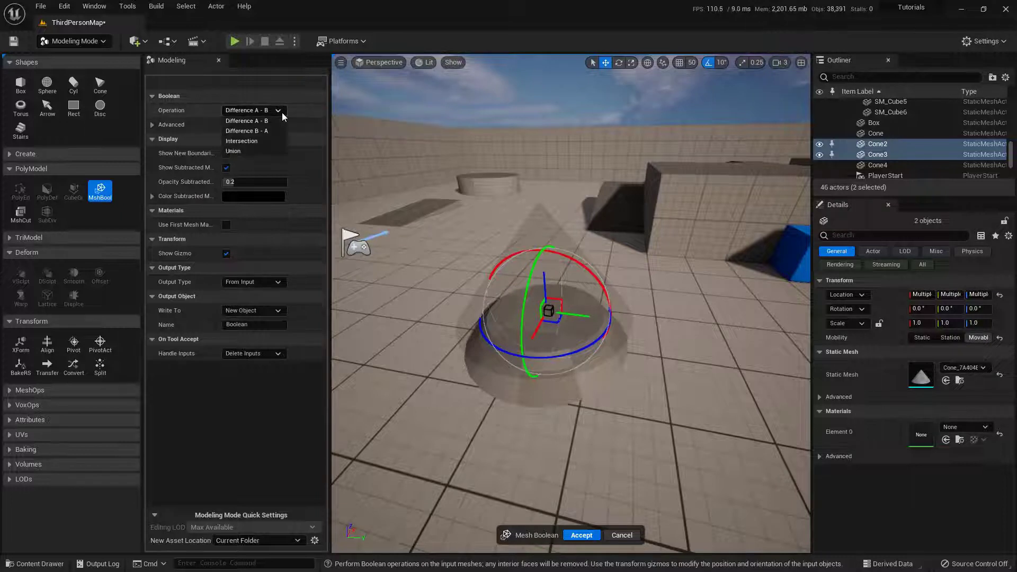
click(279, 121)
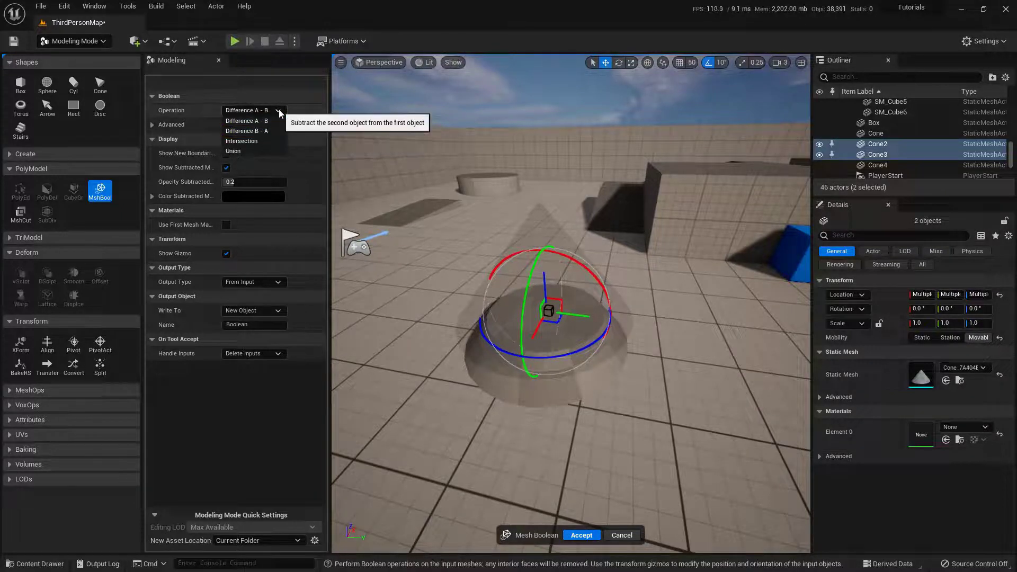
click(281, 111)
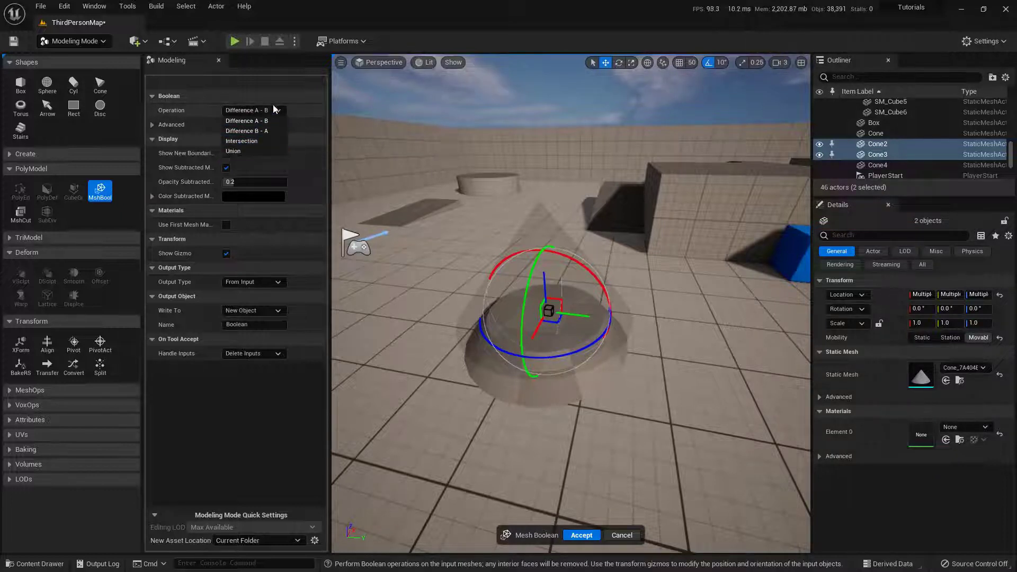
click(281, 113)
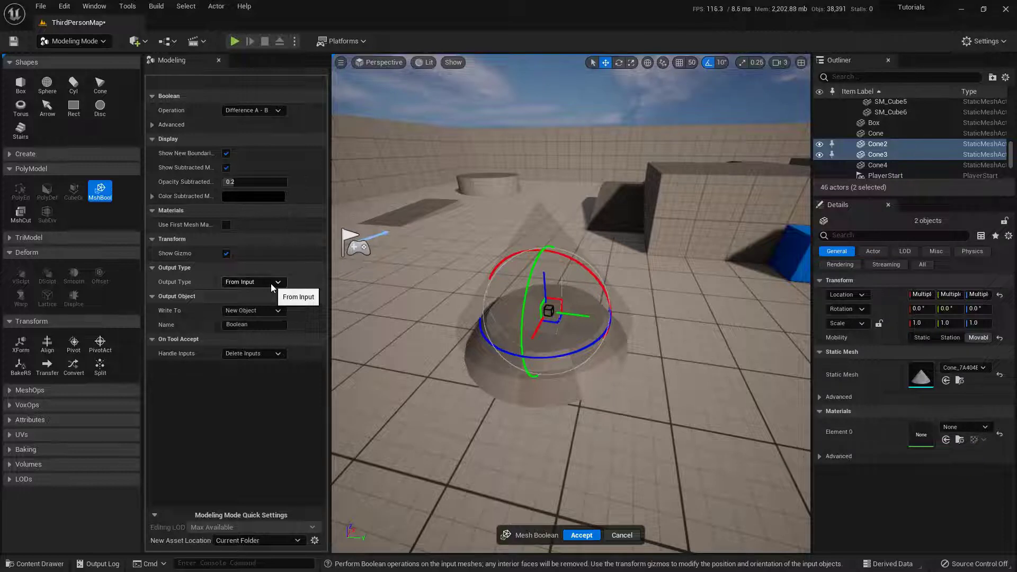
Accept the Mesh Boolean as a new object named Boolean, with input handling kept at Delete Inputs.
click(265, 325)
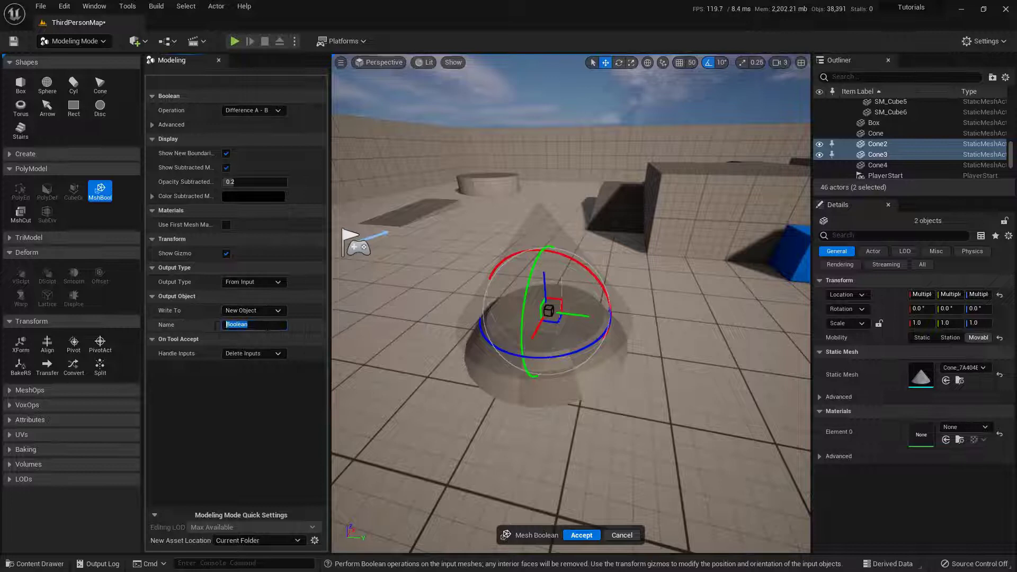
click(270, 354)
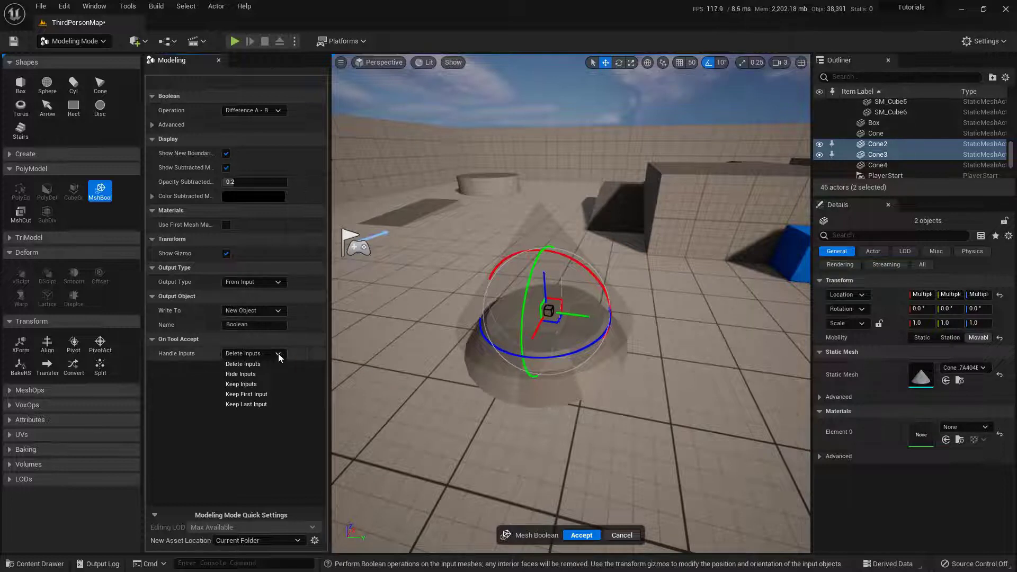
click(309, 379)
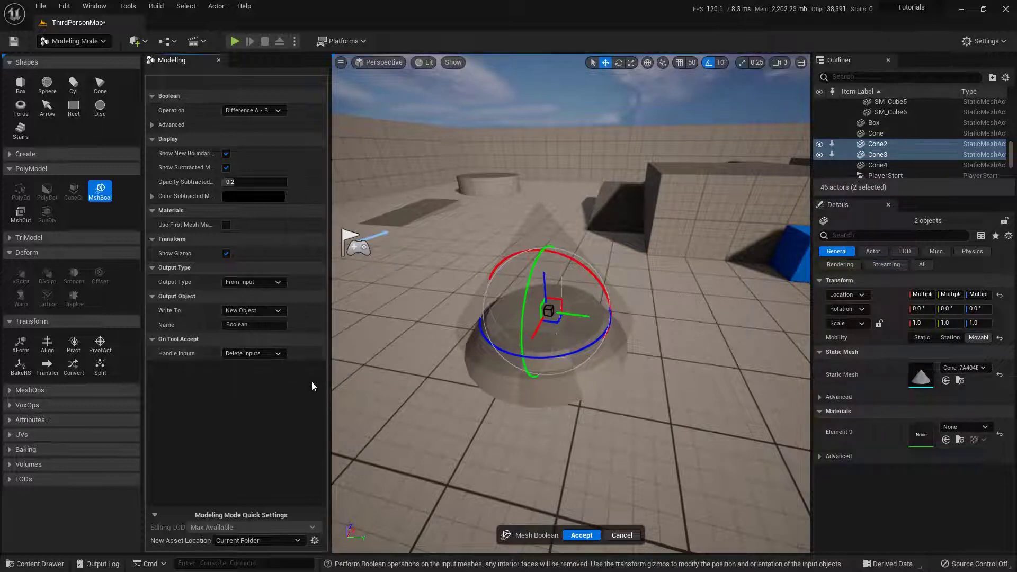
click(582, 535)
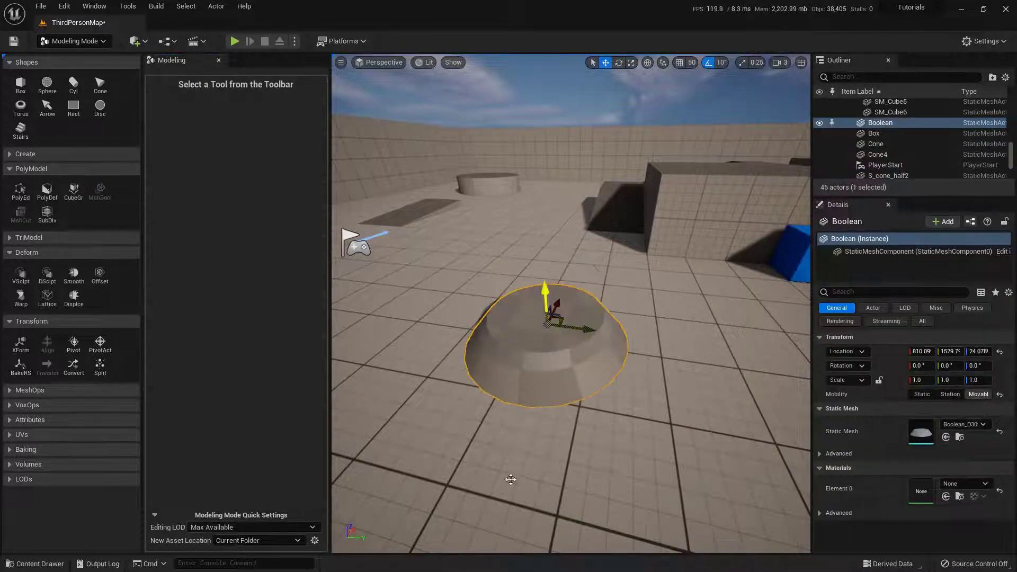
Check the boolean mesh asset in the EngineModels folder and place the cone mesh from there on the floor beside the truncated cone.
click(35, 563)
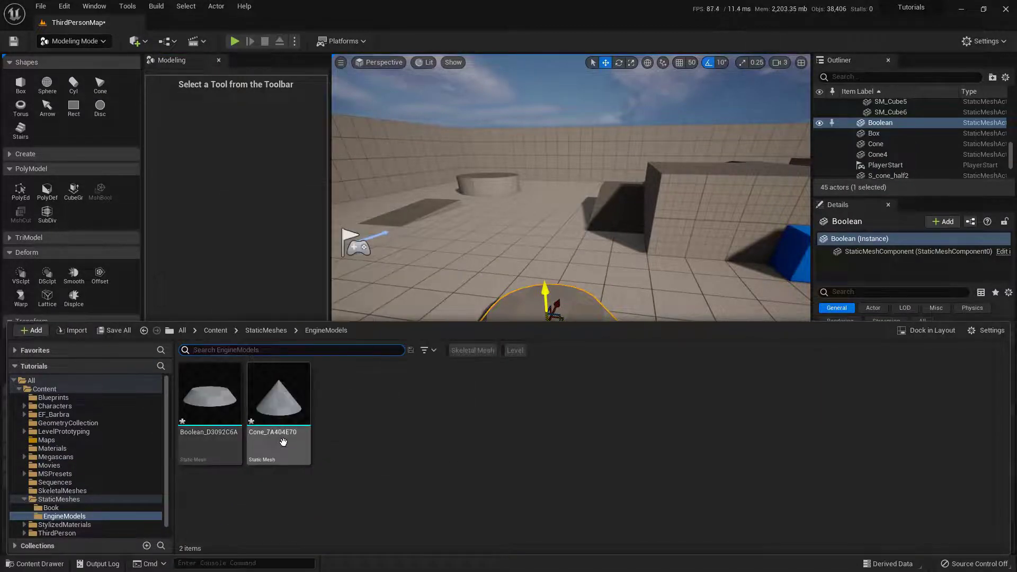
click(274, 285)
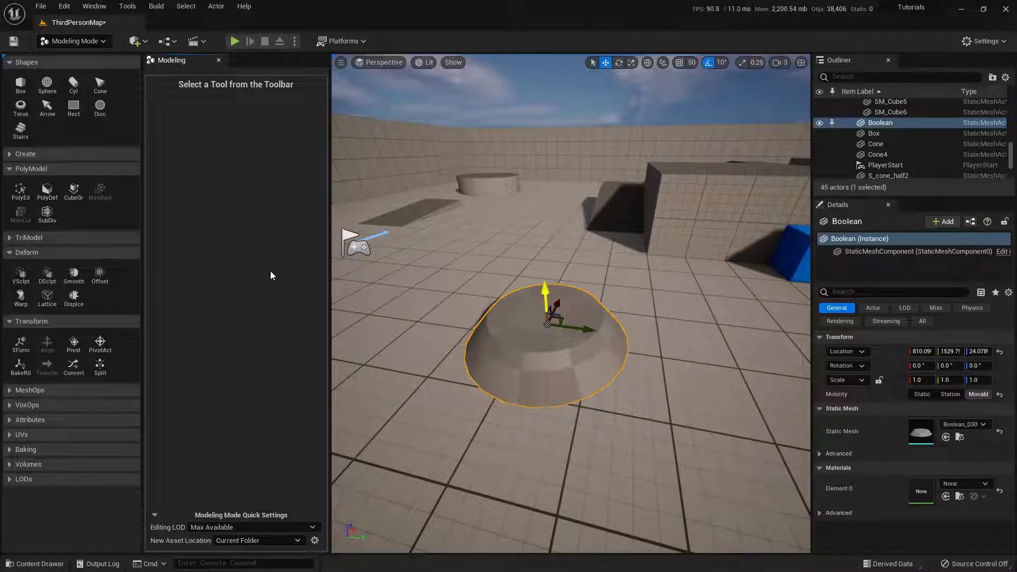
click(36, 564)
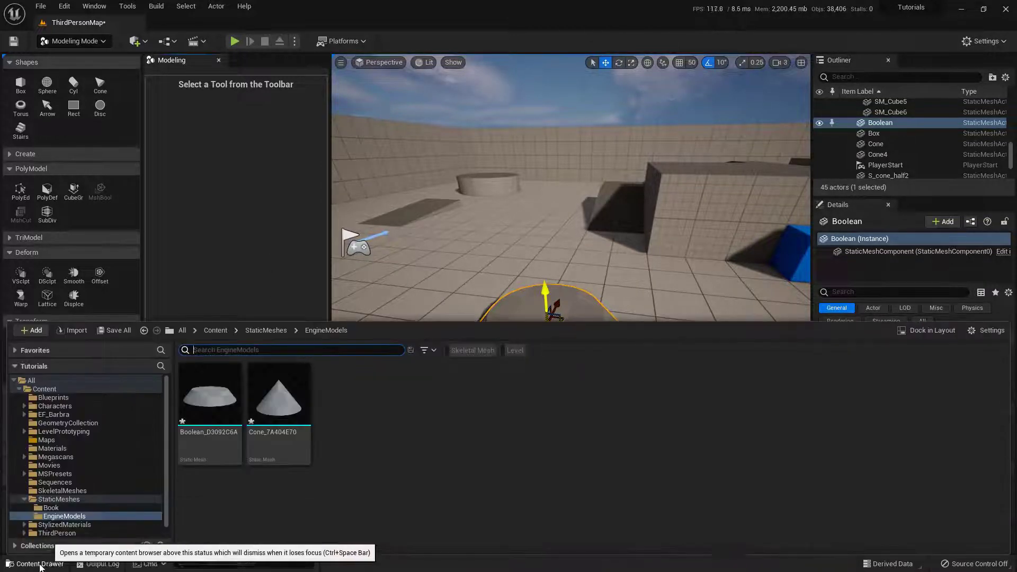
drag(273, 414, 688, 300)
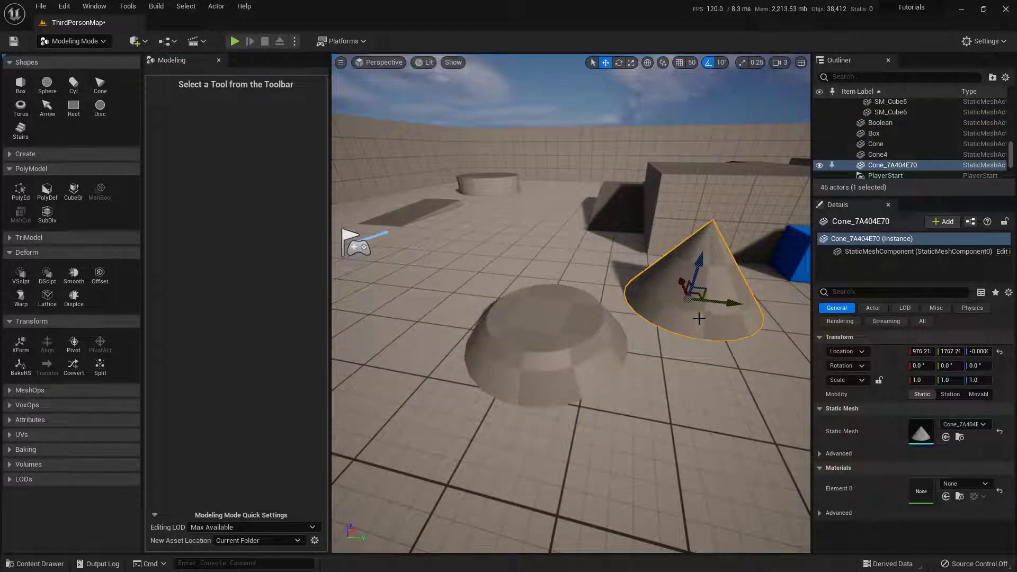
mouse_move(700, 287)
mouse_down()
mouse_move(551, 326)
mouse_move(543, 310)
mouse_up()
key(Escape)
drag(55, 356, 136, 430)
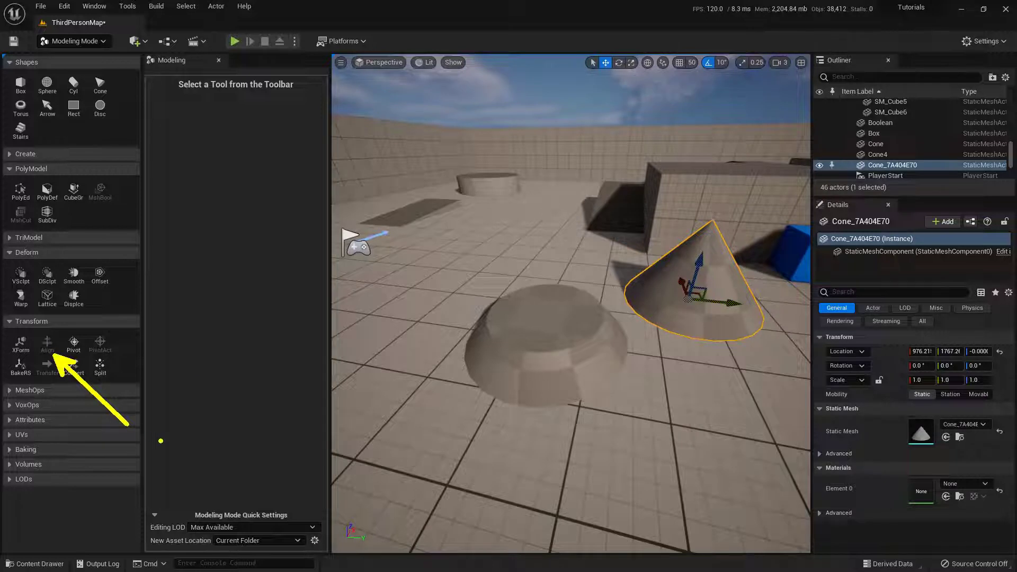
Copy the truncated cone's location and paste it onto the newly placed cone.
click(563, 337)
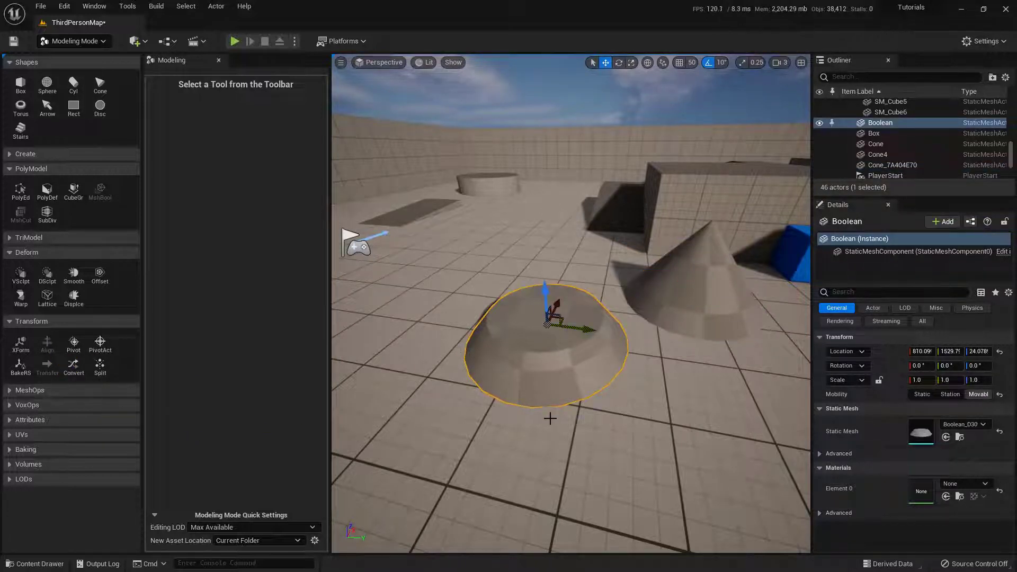
drag(822, 337, 1007, 365)
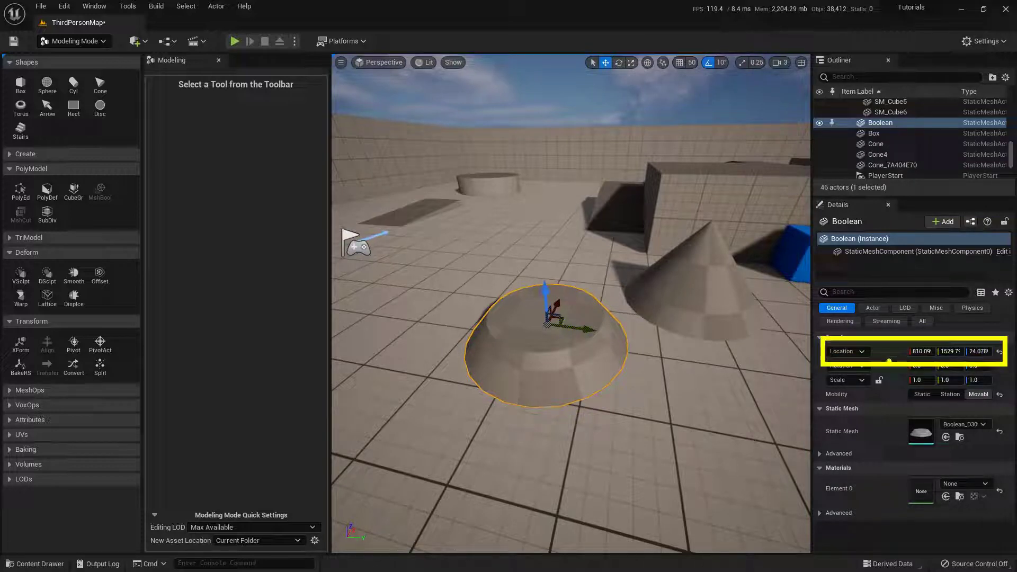
right_click(883, 352)
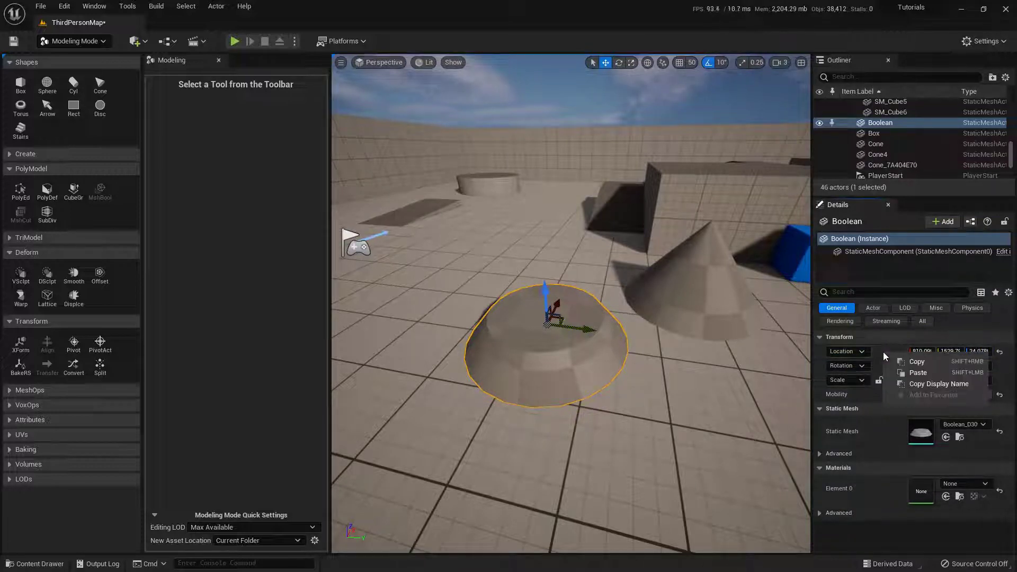
click(929, 360)
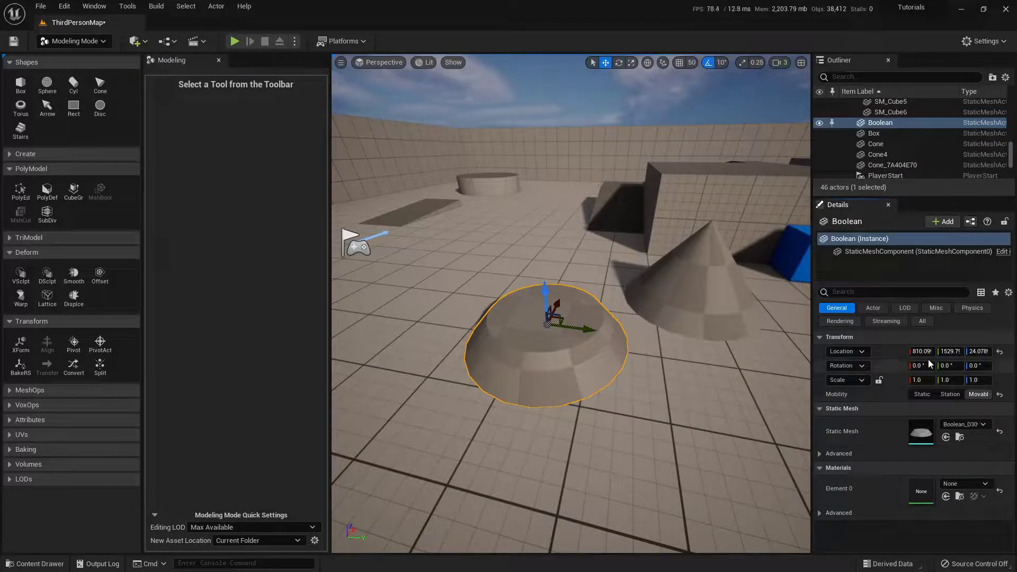
click(715, 285)
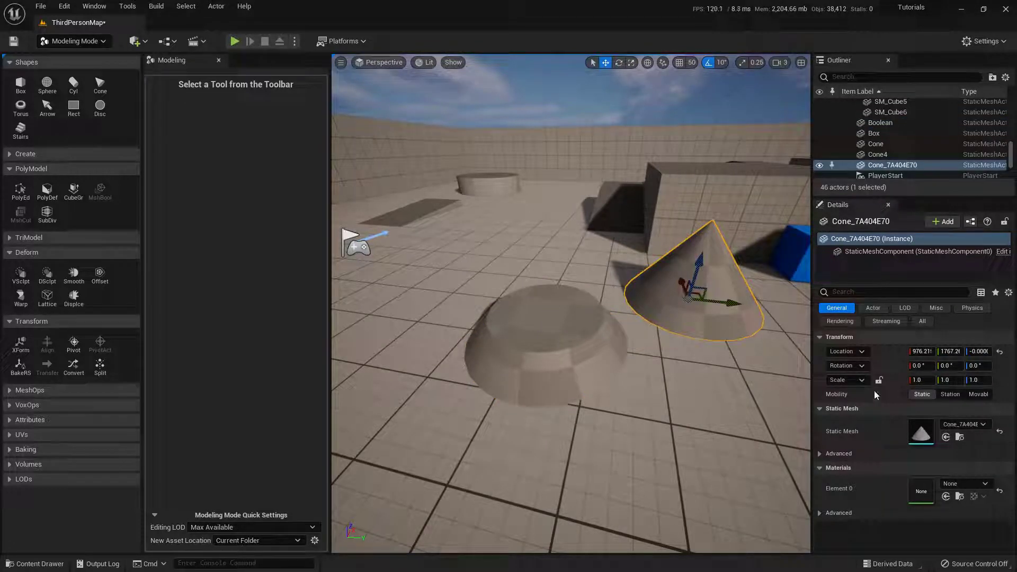
right_click(885, 353)
click(940, 373)
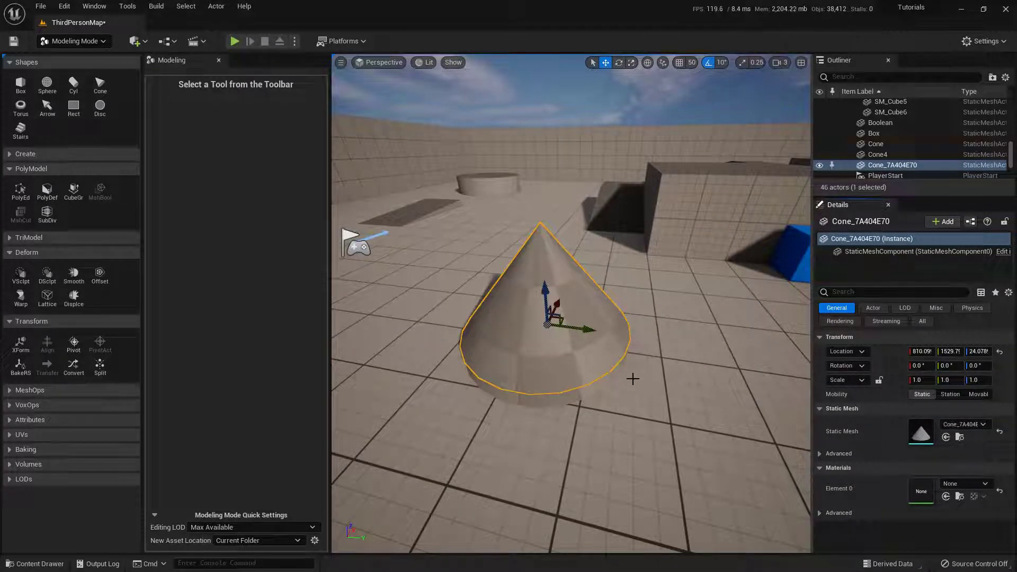
Lock uniform scaling, scale the full cone down to about 0.735, and lower it to a Z location of about 11.2.
middle_drag(617, 382, 615, 397)
key(f)
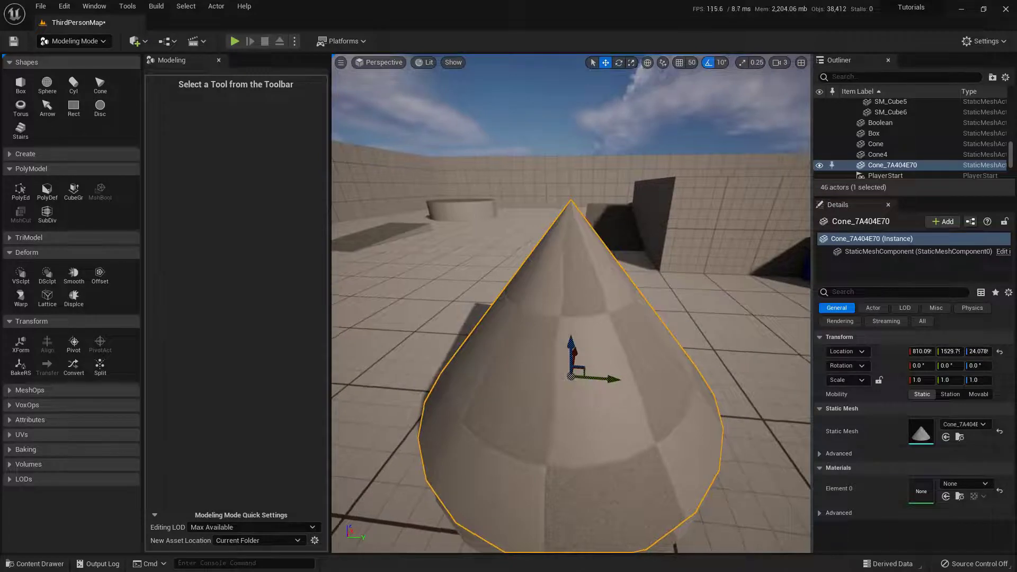
alt+drag(682, 388, 666, 361)
scroll(671, 359, down, 3)
alt+drag(736, 341, 829, 371)
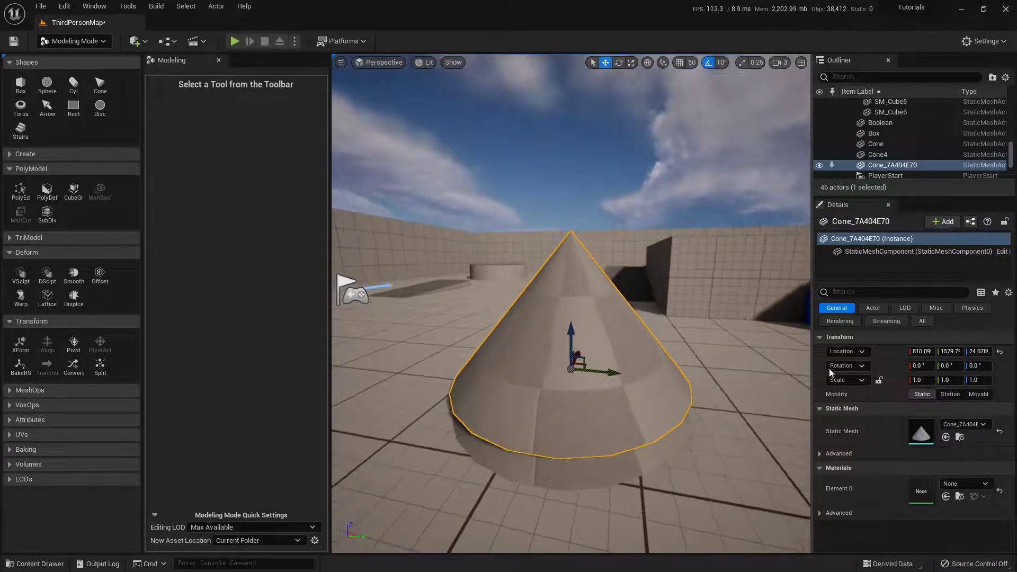
click(880, 380)
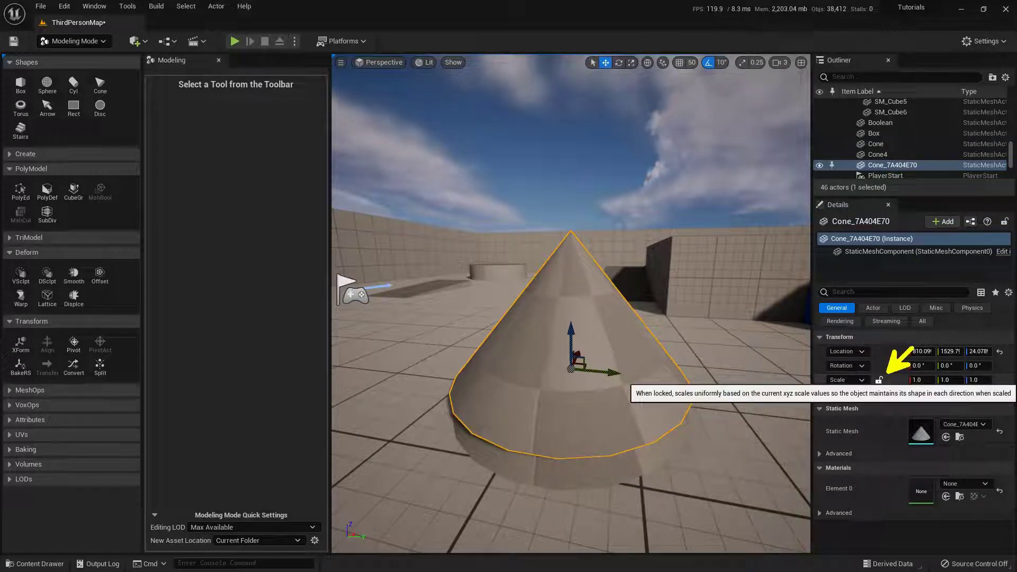
click(880, 380)
drag(912, 380, 883, 380)
mouse_move(696, 367)
alt+mouse_down()
mouse_move(622, 334)
mouse_move(687, 365)
alt+mouse_up()
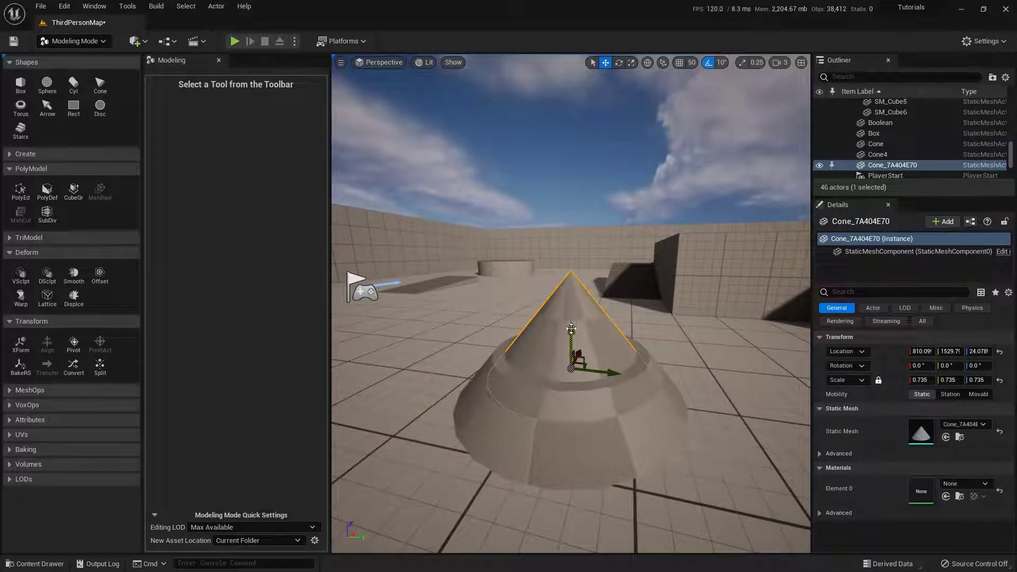
drag(571, 331, 571, 342)
alt+drag(665, 319, 636, 335)
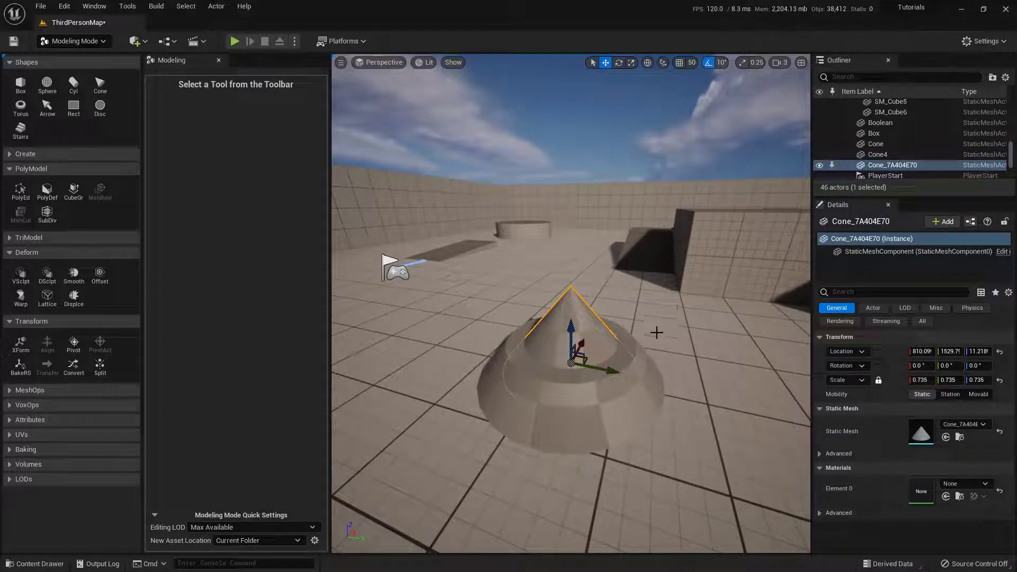
Subtract the small cone from the truncated cone using Mesh Boolean with Difference A - B, raising the cutting cone slightly before accepting.
click(633, 387)
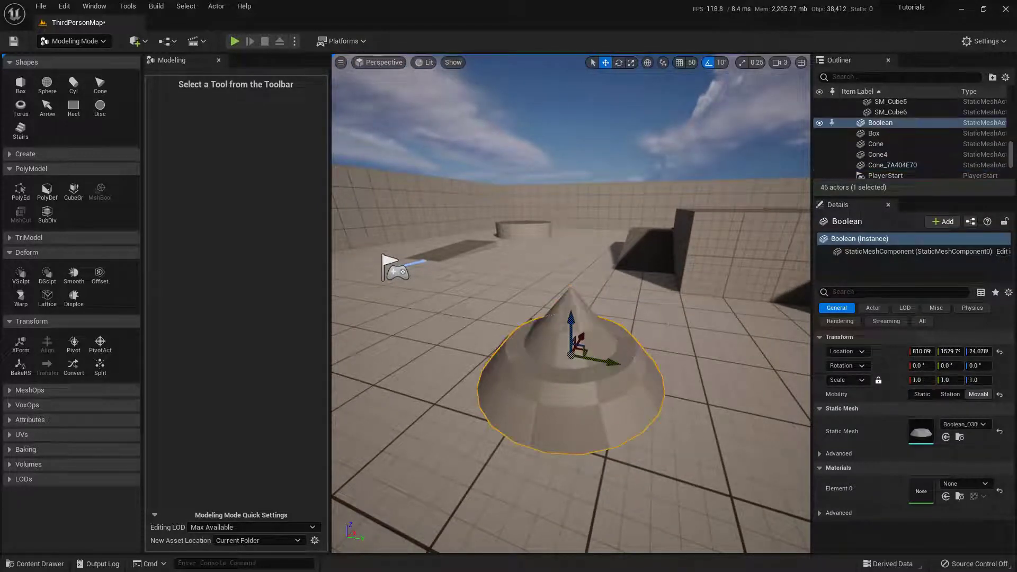
ctrl+click(585, 323)
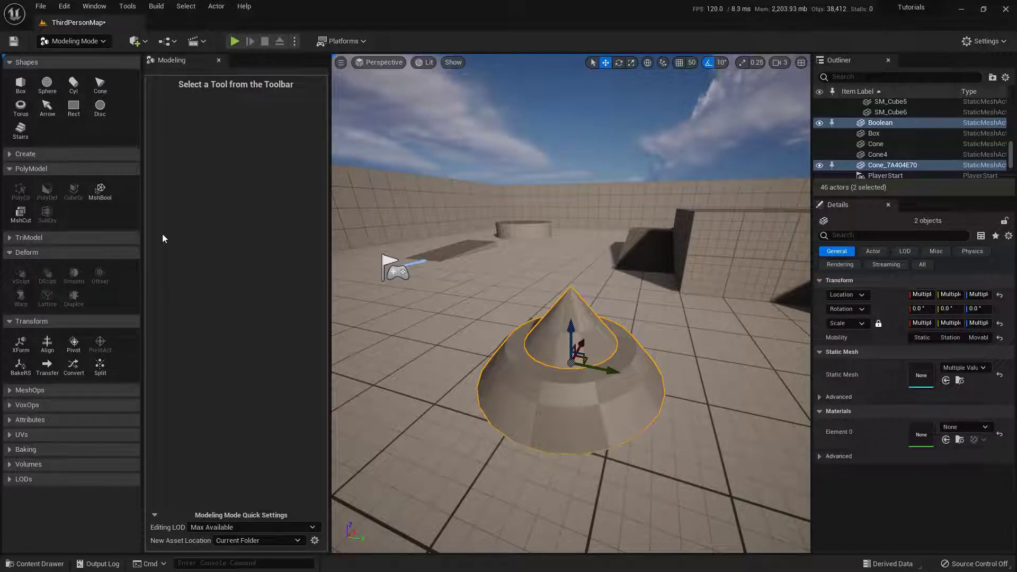
click(100, 195)
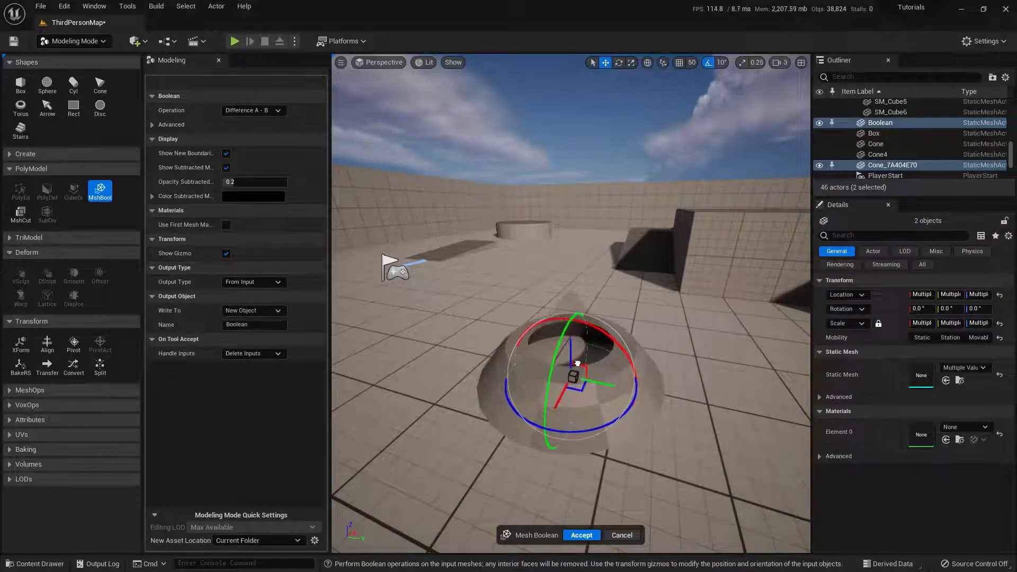
drag(578, 363, 577, 361)
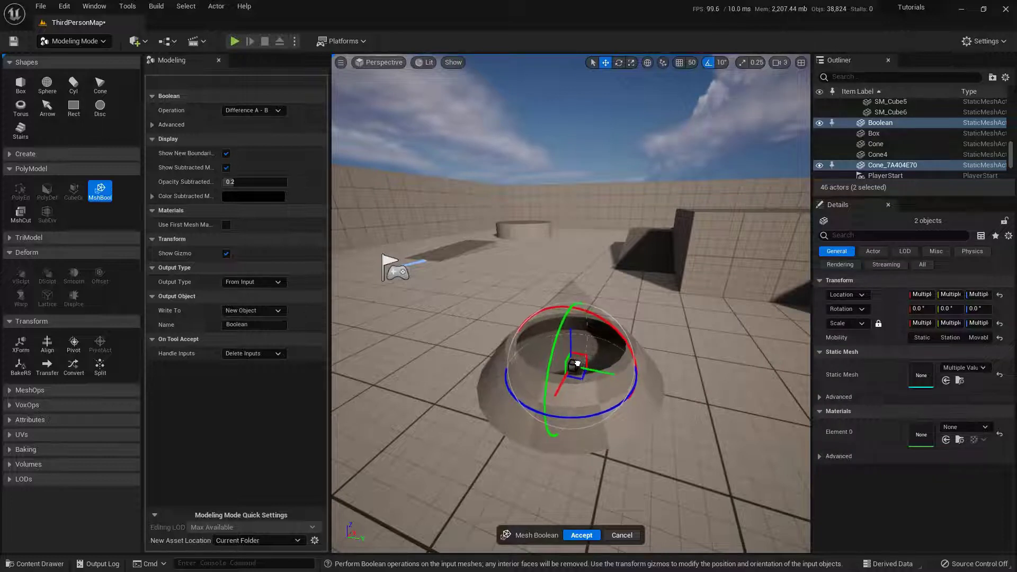
key(ctrl+d)
alt+drag(651, 320, 668, 479)
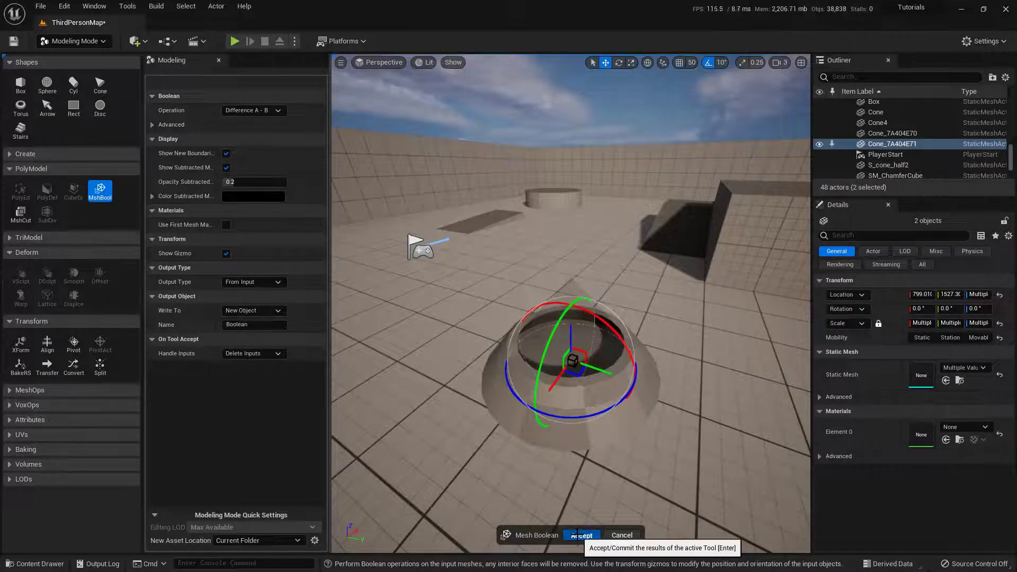
click(577, 535)
alt+drag(609, 412, 614, 365)
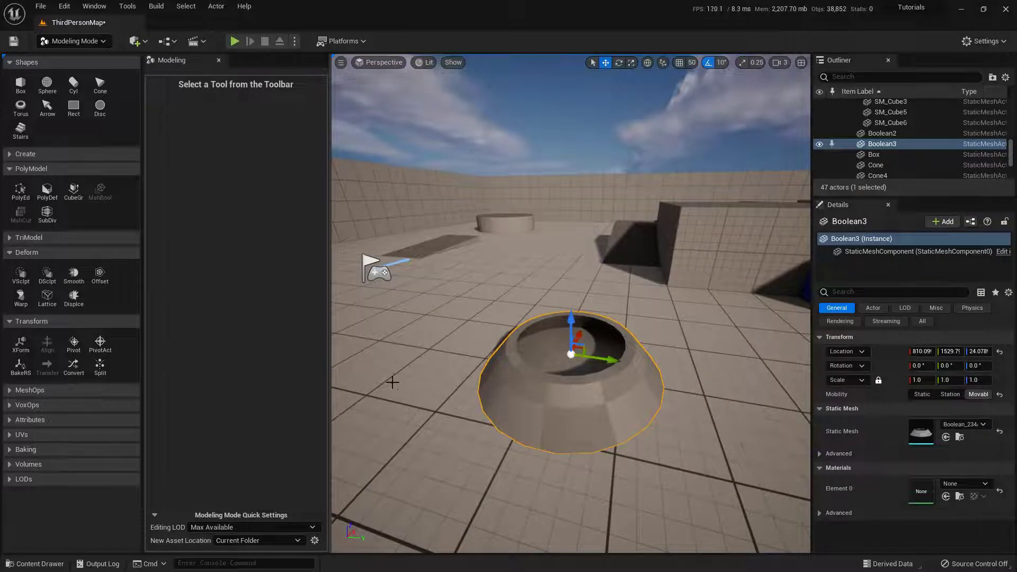
Place the cone mesh from the EngineModels folder beside the hollowed mesh and shift the hollowed mesh away from it along Y.
click(40, 563)
drag(347, 395, 431, 324)
click(520, 379)
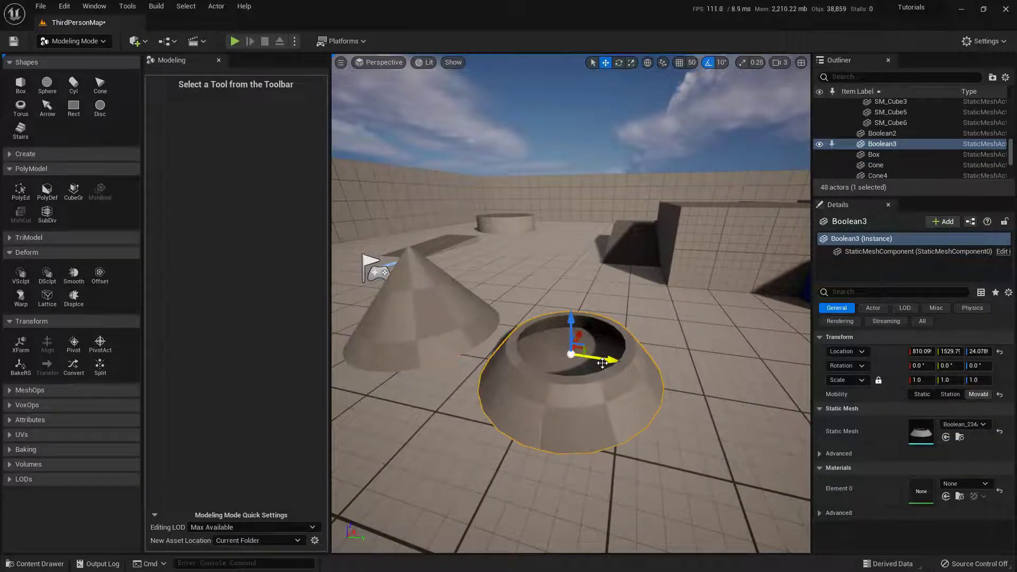
drag(603, 363, 766, 383)
Place the truncated cone mesh Boolean_D3092C6A between the two models and move the hollowed mesh to a Y location of about 1790.
click(37, 562)
drag(278, 419, 562, 346)
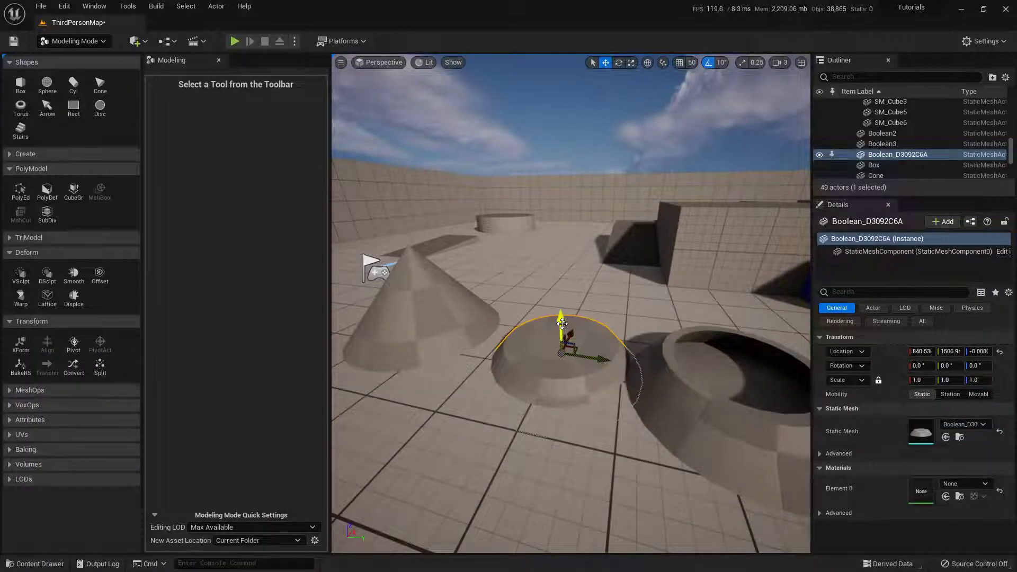
click(772, 386)
drag(772, 387, 823, 391)
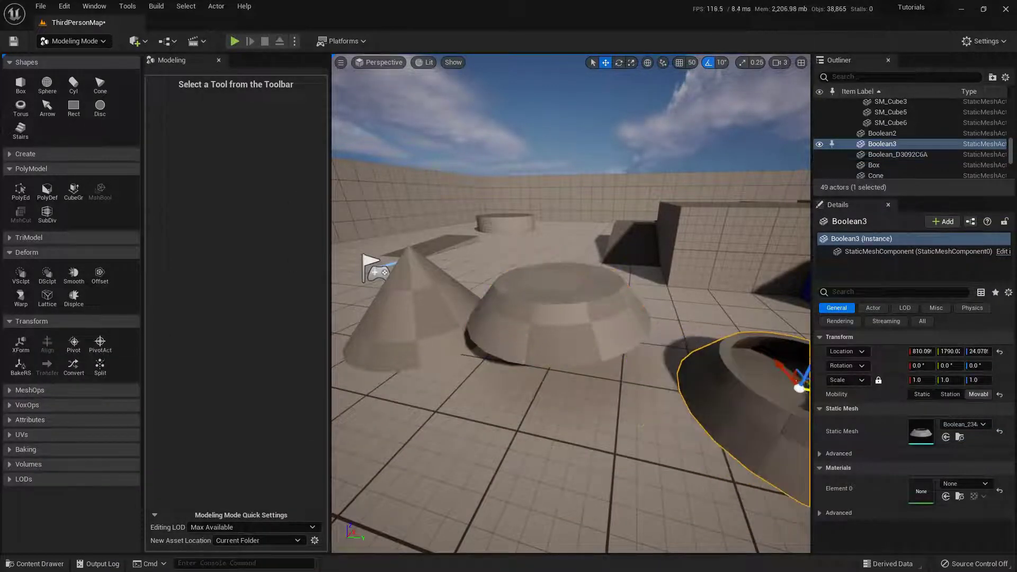
Place a test copy of the truncated cone mesh Boolean_D3092C6A in the level to check its pivot, and delete the copy.
key(s)
right_drag(622, 399, 665, 380)
alt+drag(568, 404, 597, 370)
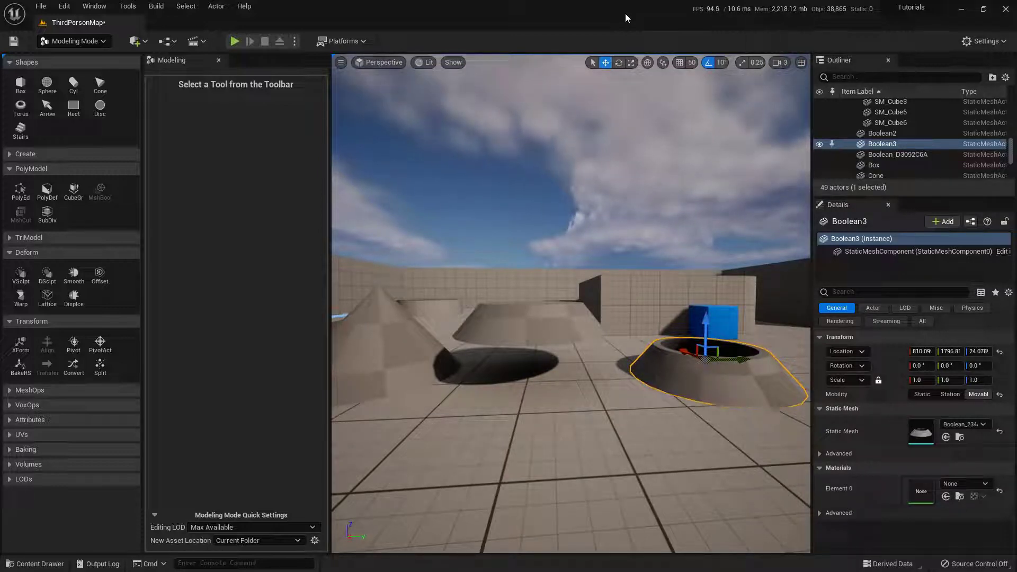
click(551, 324)
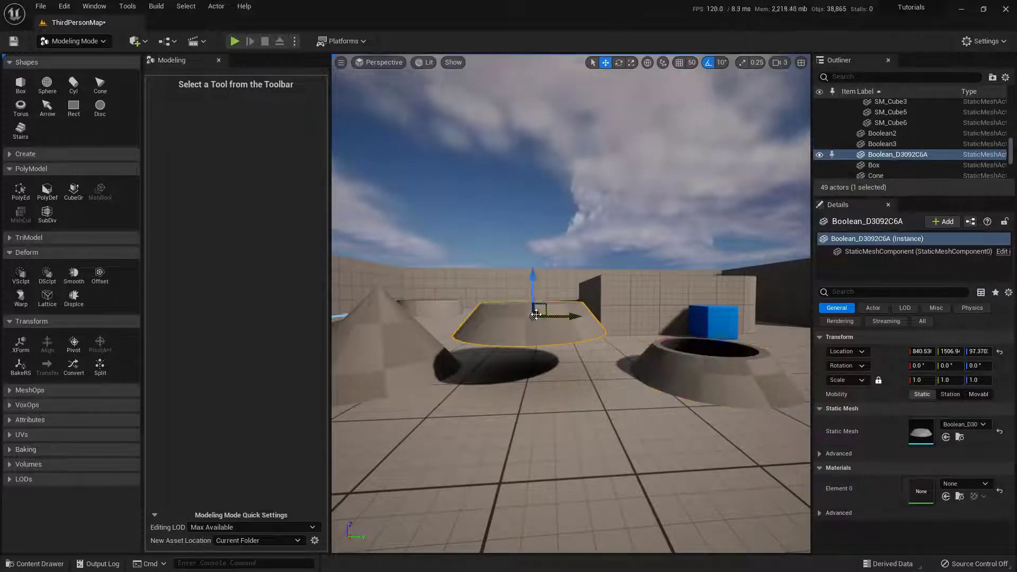
click(40, 563)
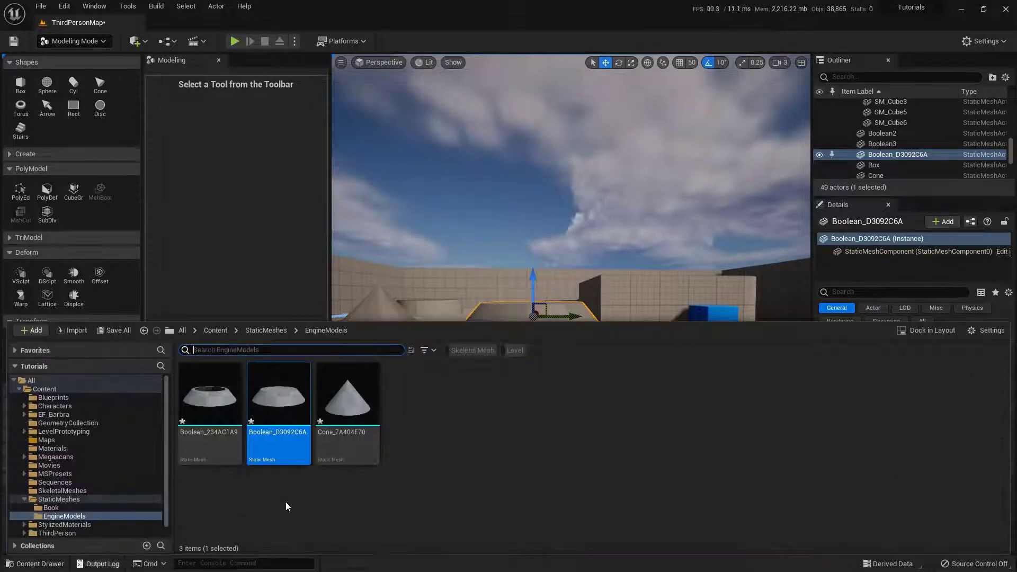
drag(279, 397, 492, 401)
key(Delete)
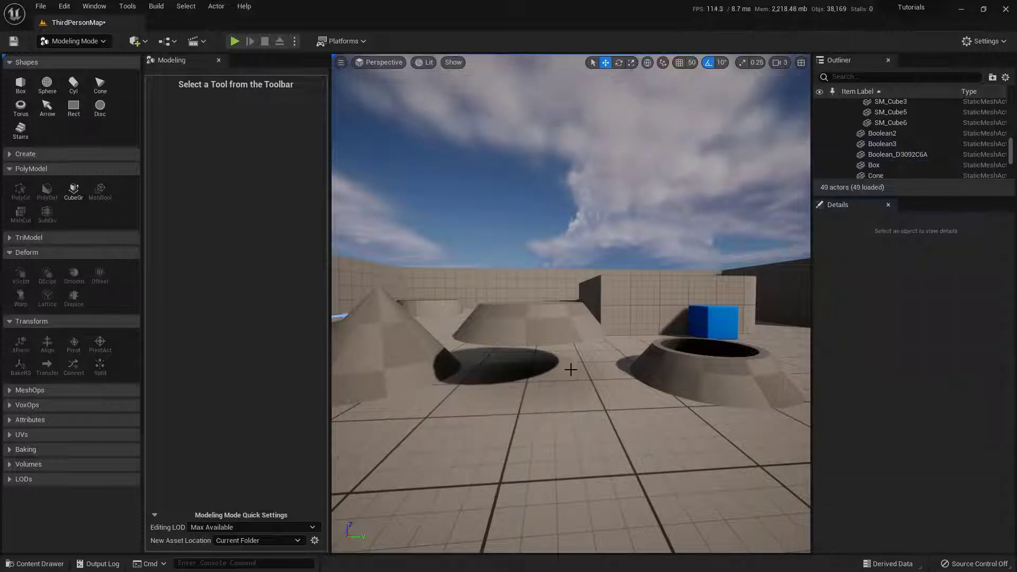
Move the truncated cone mesh's pivot to the Bottom of its bounding box with Edit Pivot and accept.
click(554, 312)
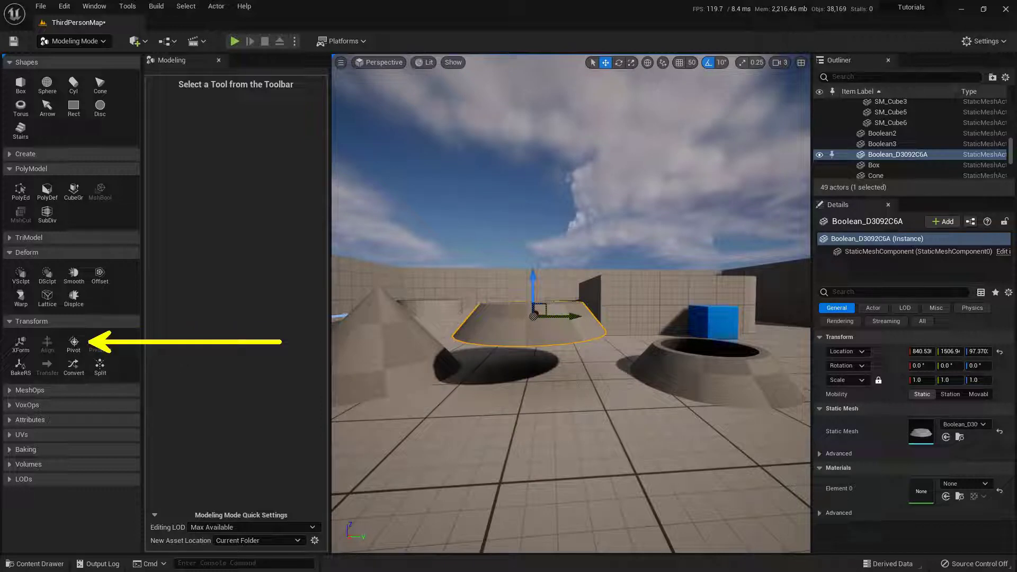
click(74, 344)
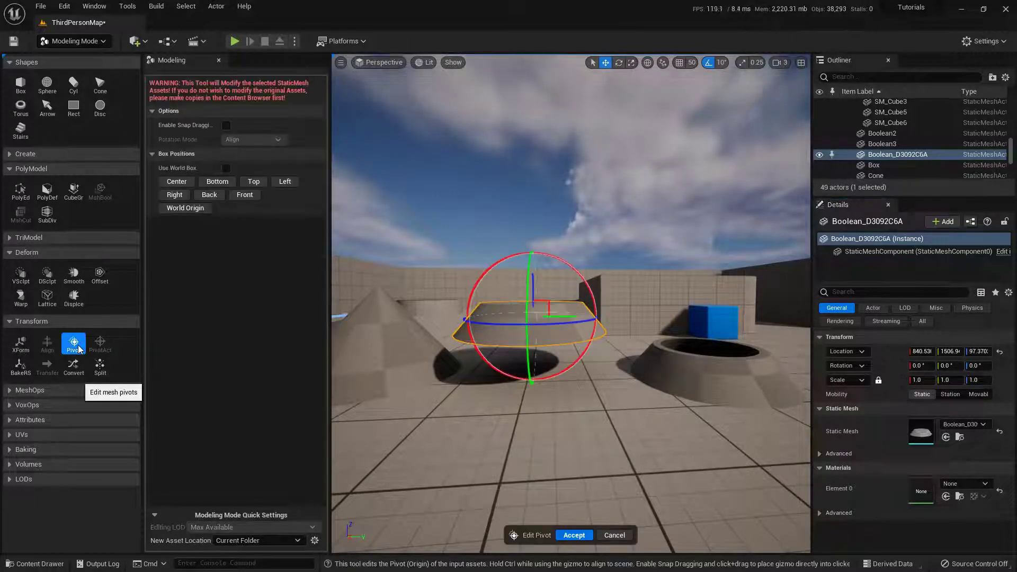
click(213, 181)
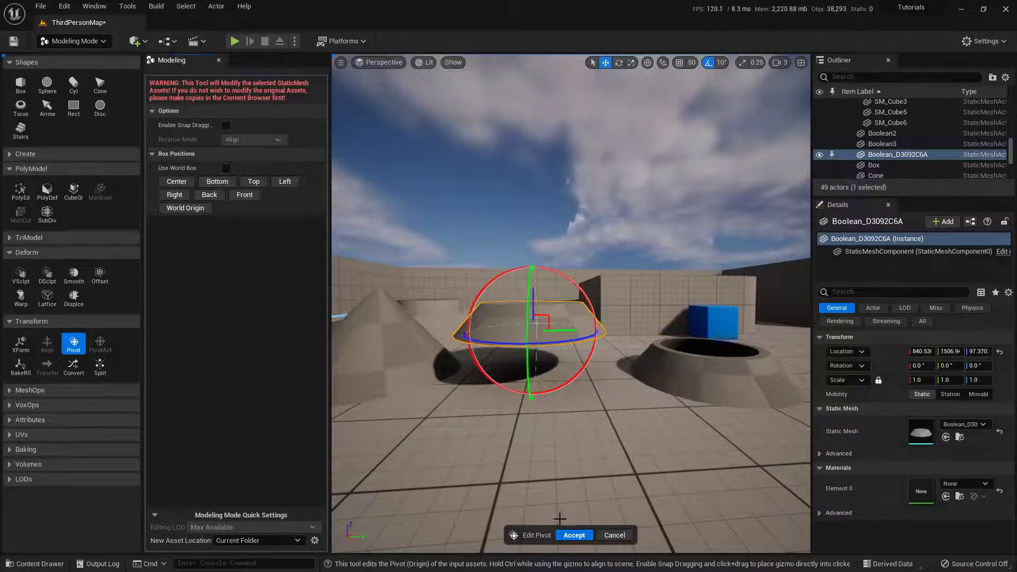
click(575, 536)
Move the hollowed cone mesh's pivot to its Bottom box position and accept.
click(701, 378)
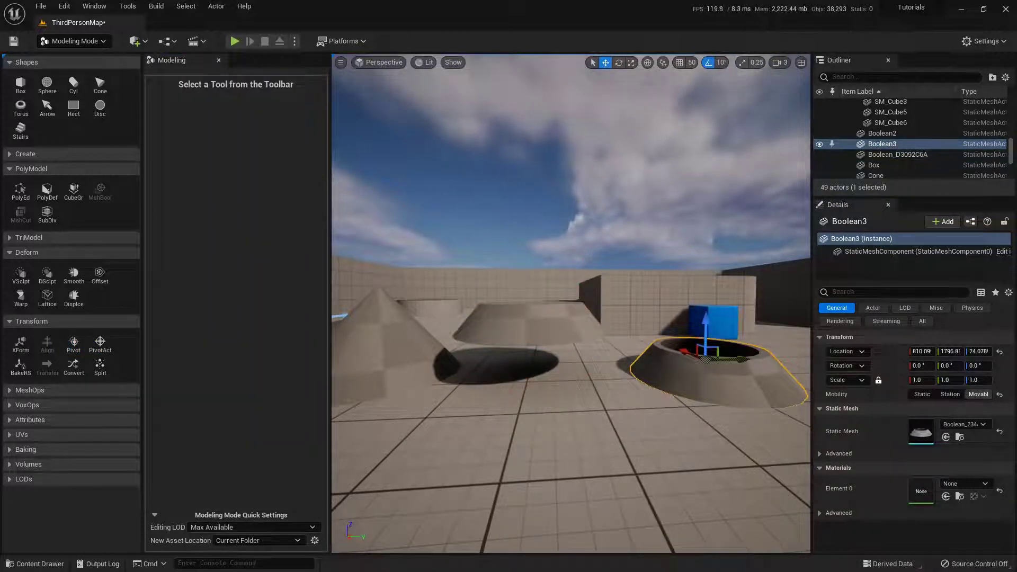
click(81, 346)
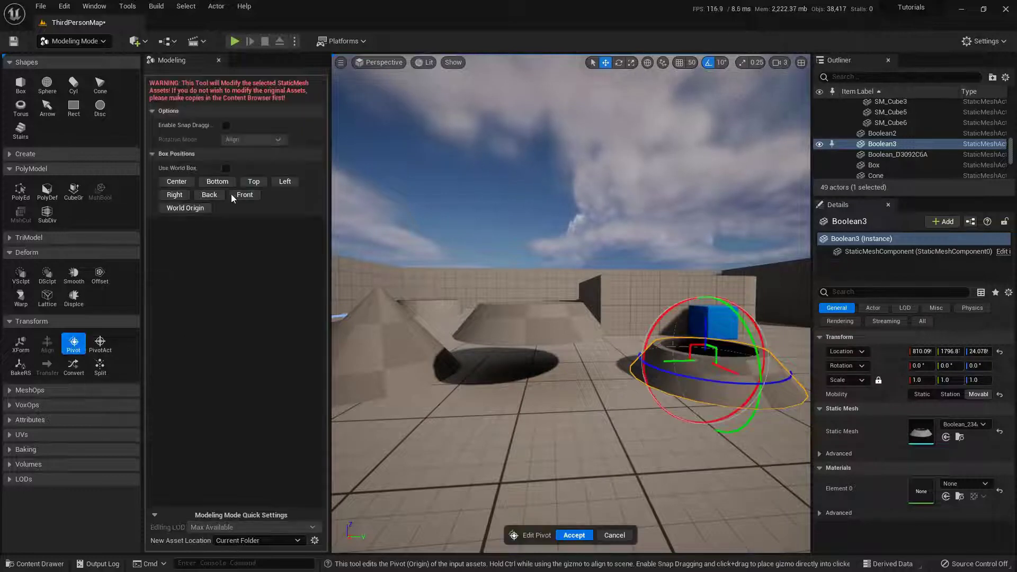
click(222, 181)
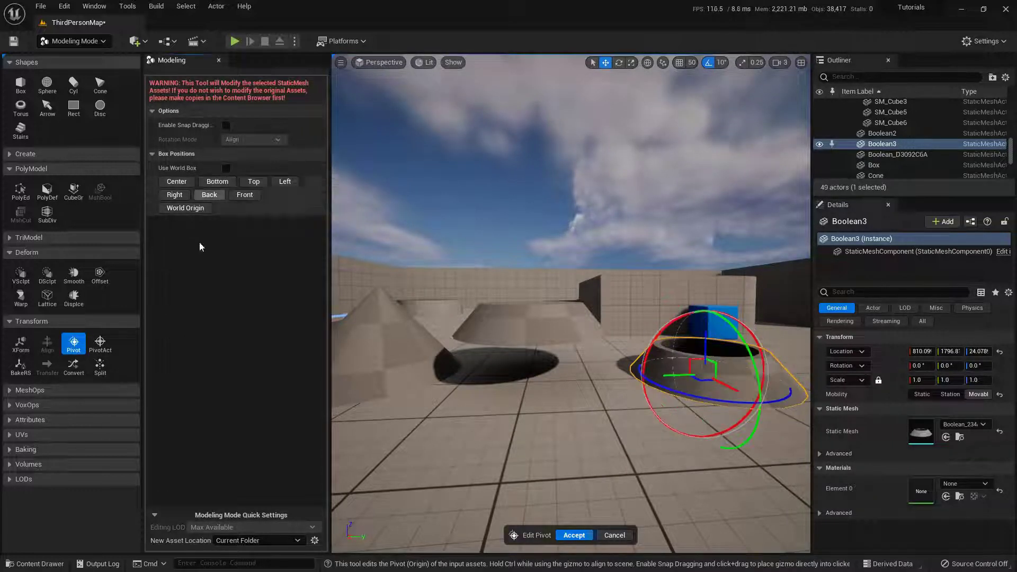
click(575, 536)
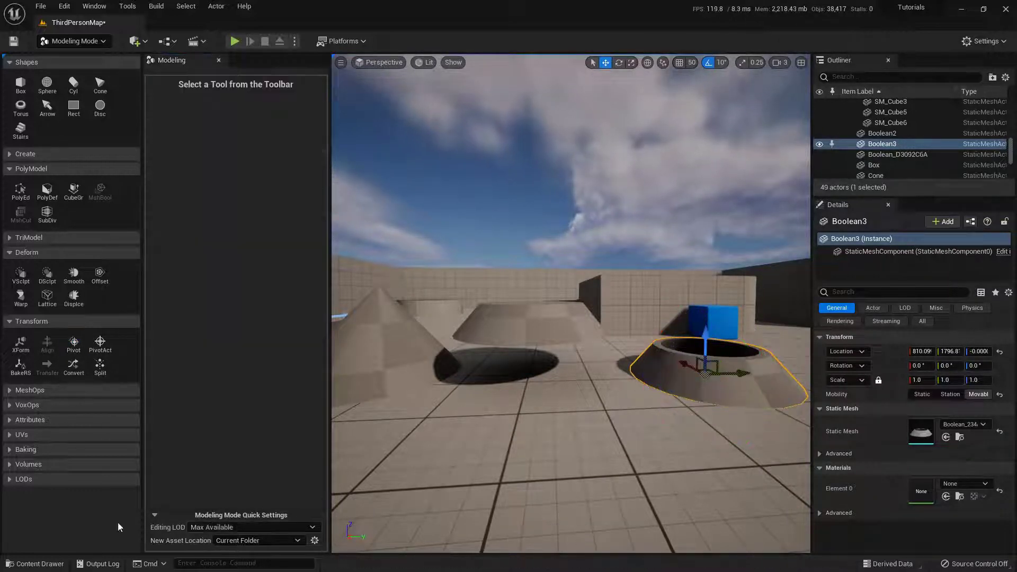
Place another copy of the truncated cone from EngineModels on the floor to test its bottom pivot, and delete it.
click(35, 564)
drag(294, 414, 515, 400)
key(Delete)
scroll(541, 388, down, 8)
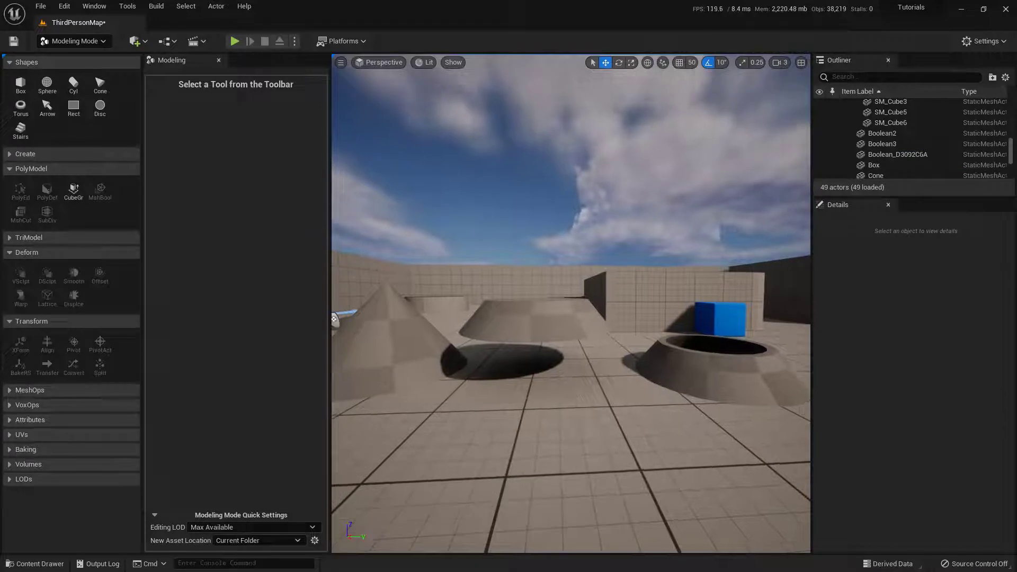
right_drag(576, 396, 570, 391)
key(q)
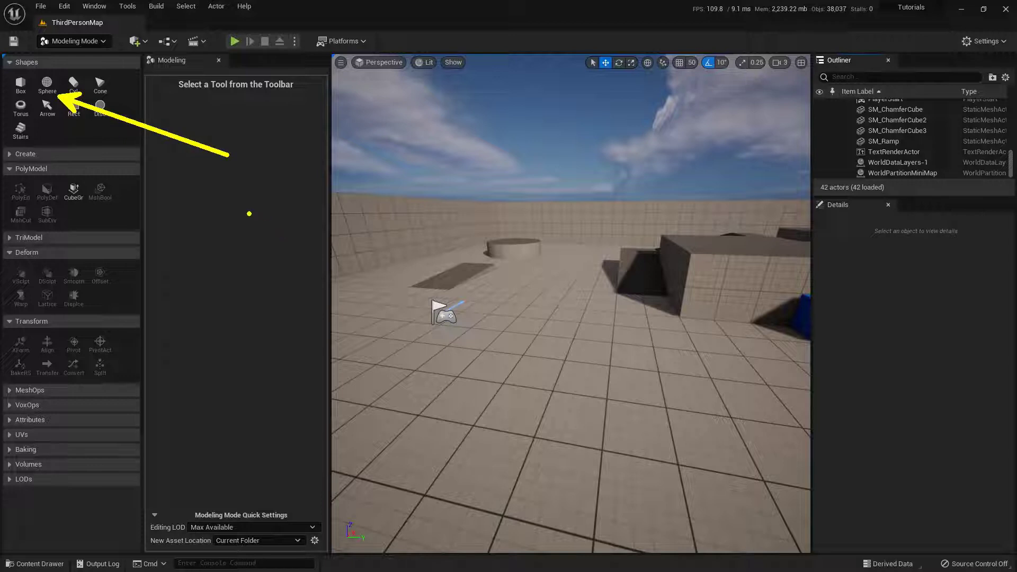
Create a sphere on the open floor and check its mesh asset in the EngineModels folder.
click(47, 84)
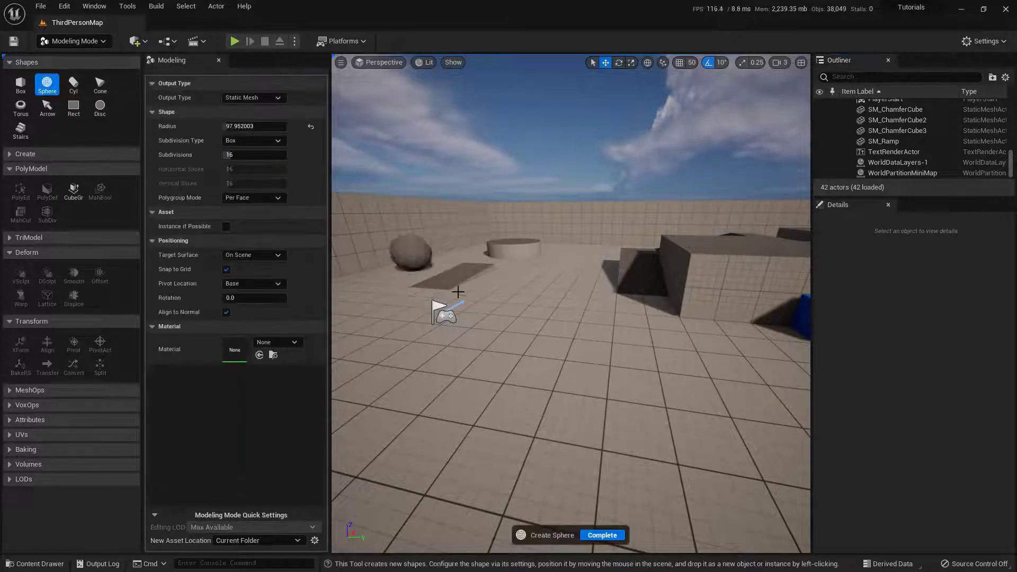
click(556, 406)
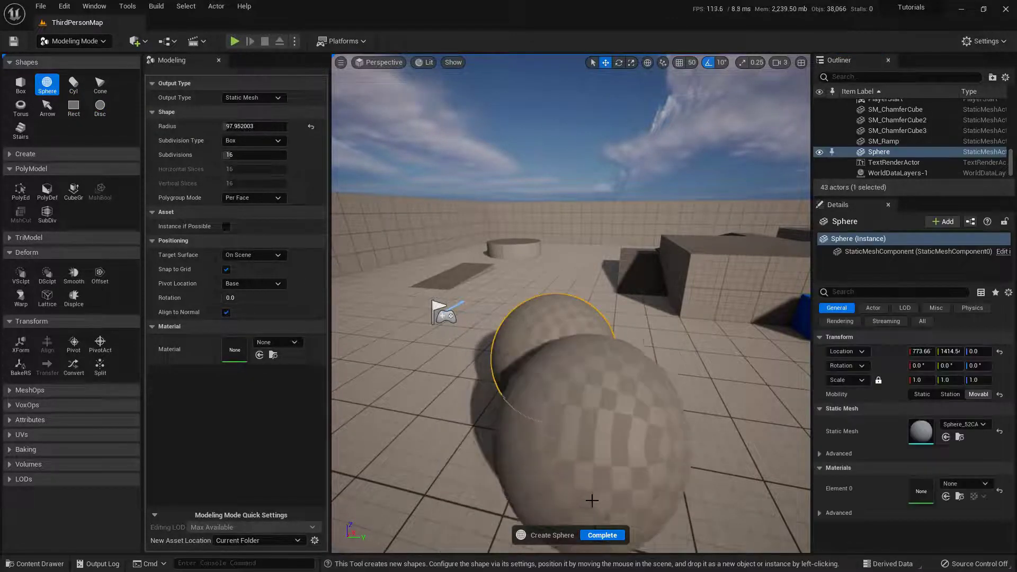
click(600, 537)
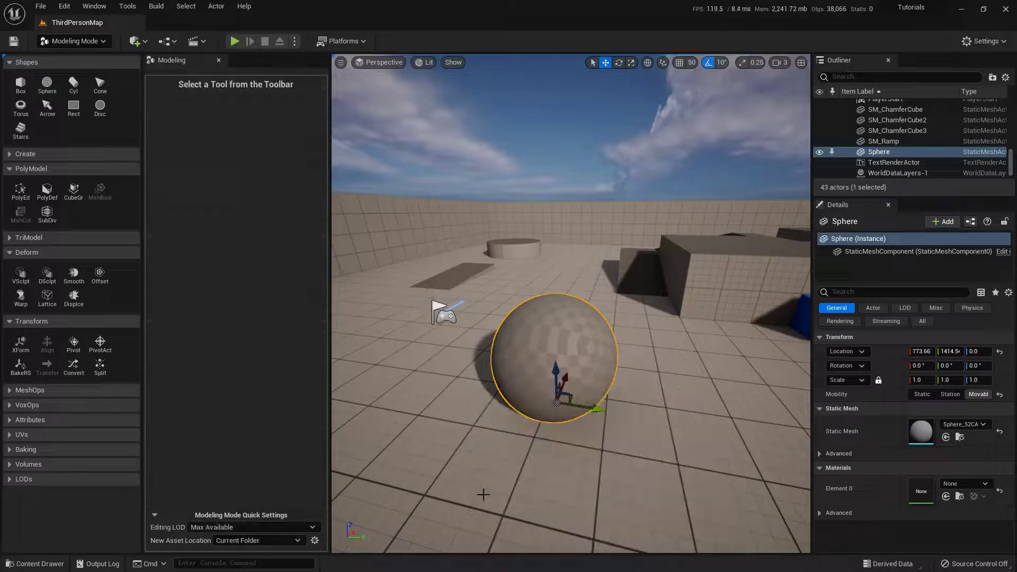
click(38, 564)
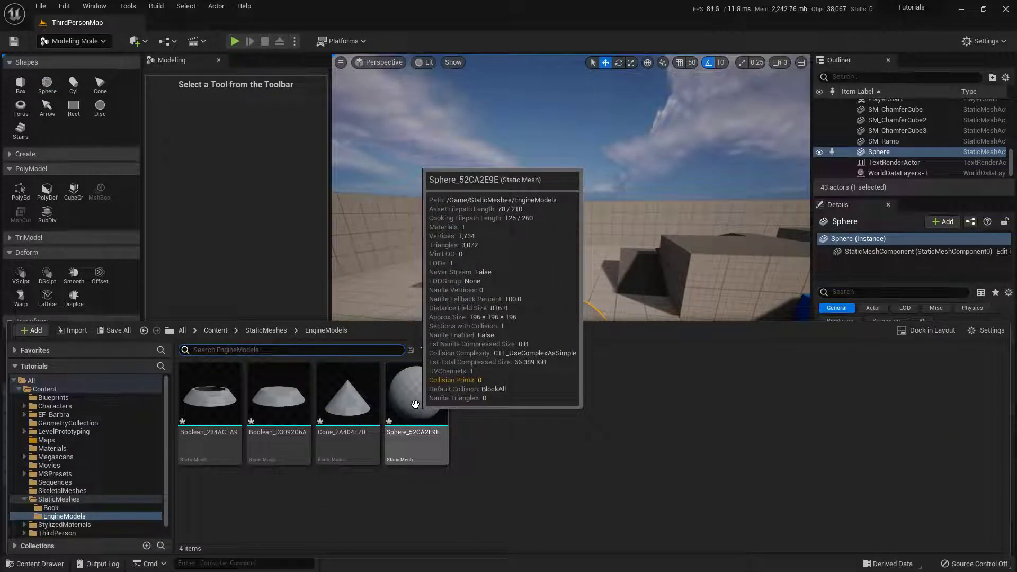
click(538, 304)
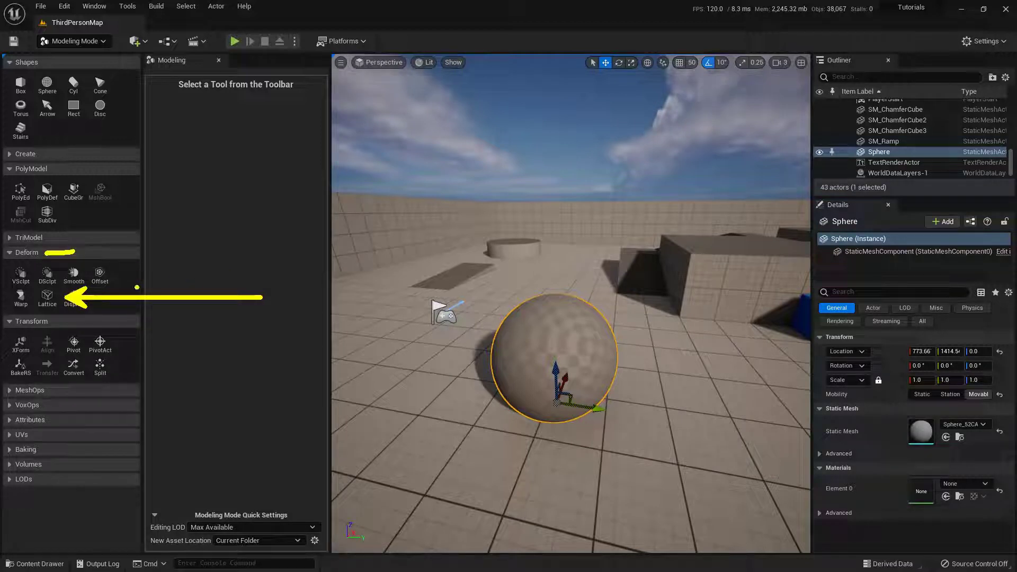
Start a Lattice deform on the sphere with the X, Y and Z axis resolutions all set to 2.
click(47, 296)
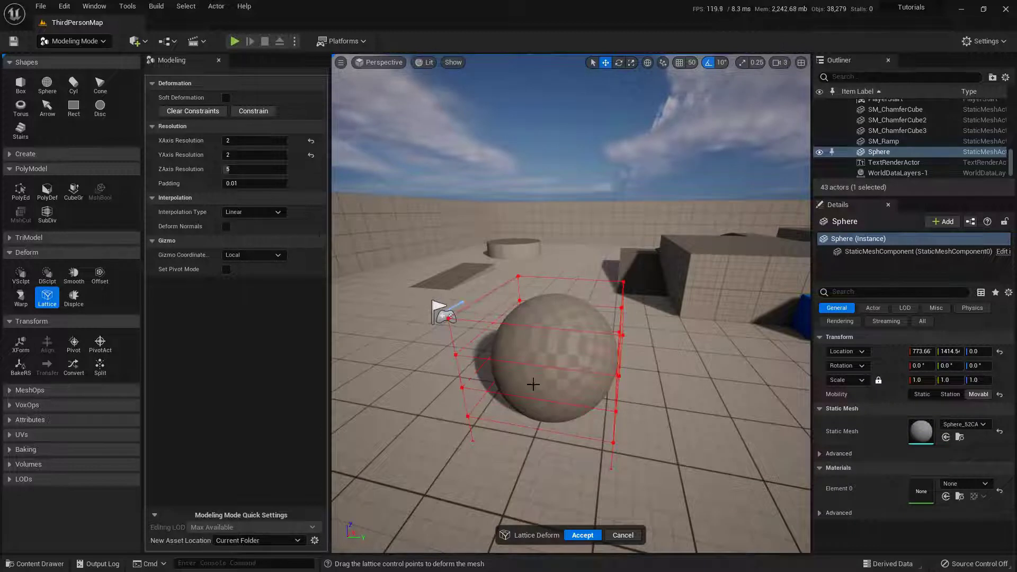
click(311, 141)
click(312, 154)
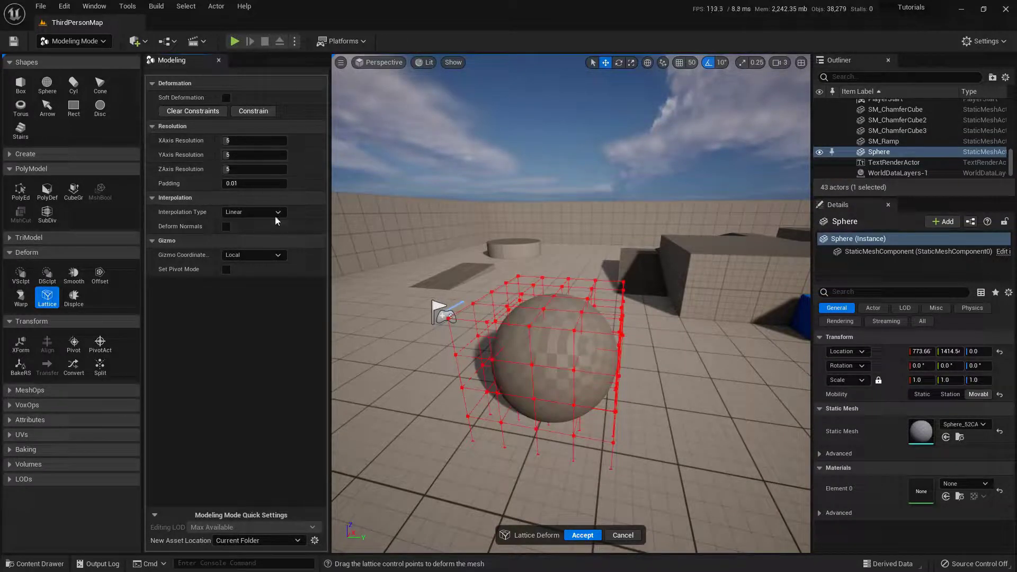
click(235, 140)
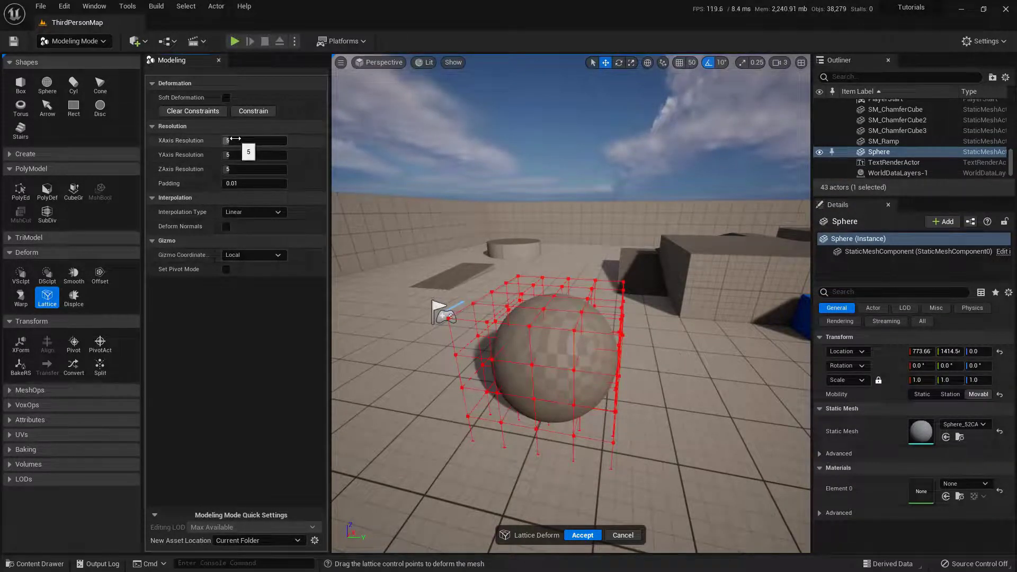
text(2)
key(Tab)
text(2)
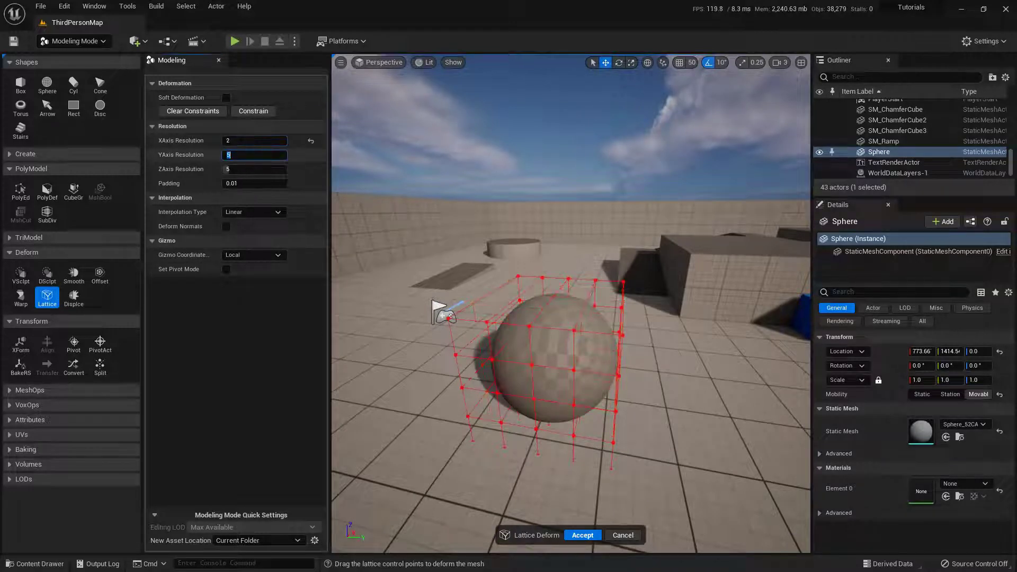
key(Tab)
text(2)
key(Return)
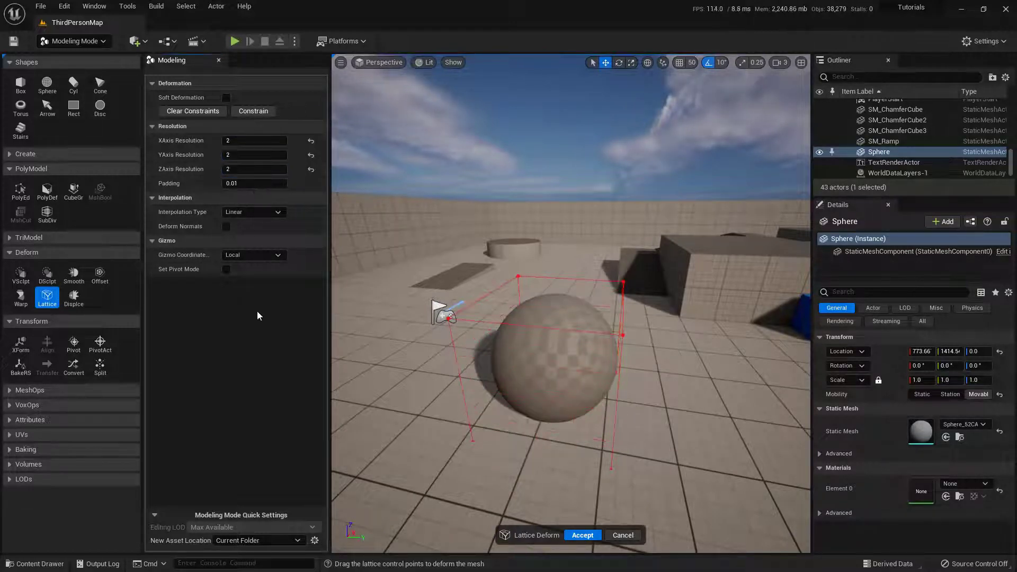
Scale the four upper lattice corner points together into one point to form a teardrop, and accept the deformation.
click(448, 317)
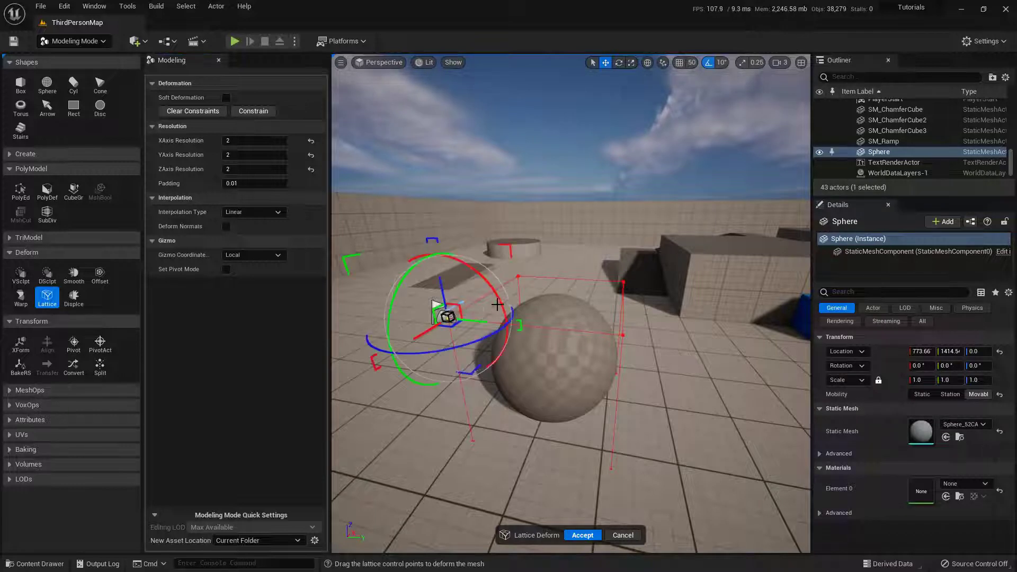
shift+click(517, 275)
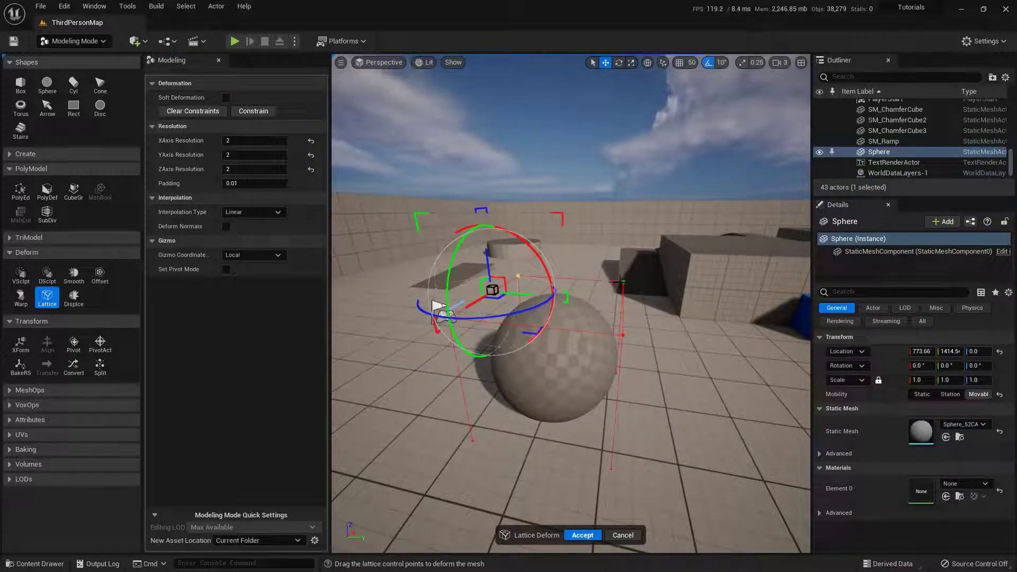
shift+click(621, 281)
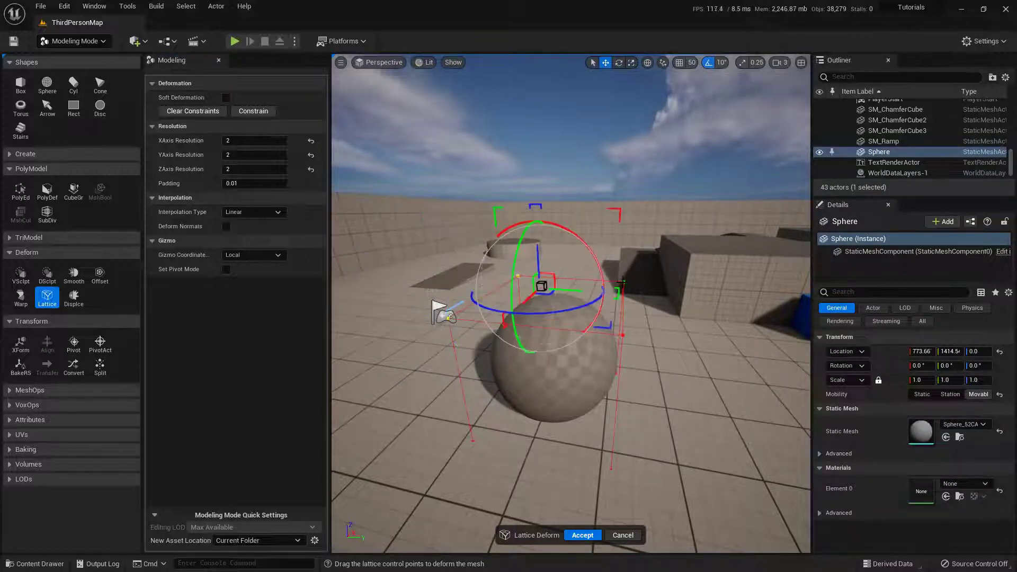
shift+click(623, 333)
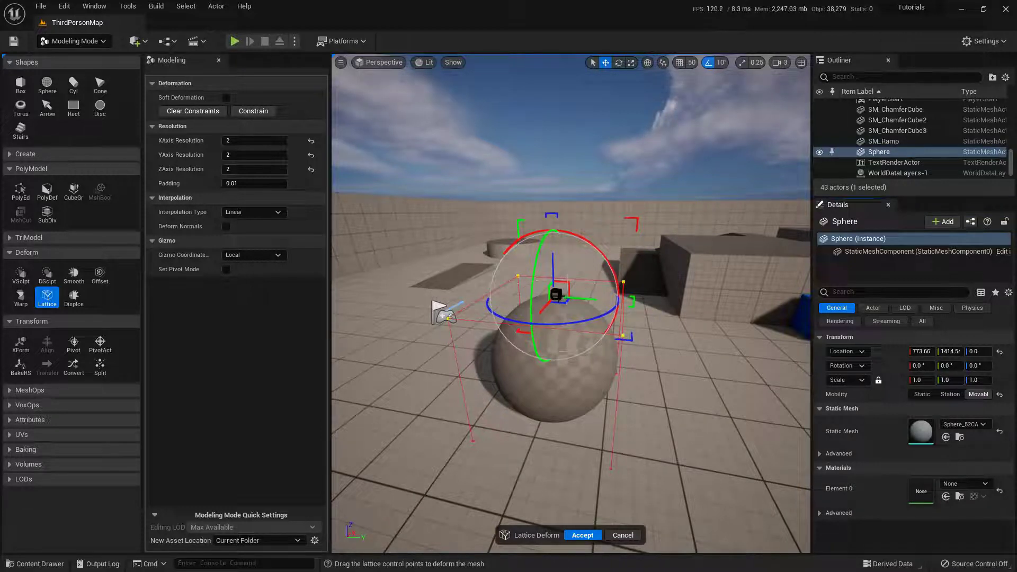
mouse_move(556, 295)
mouse_down()
mouse_move(595, 299)
mouse_move(533, 297)
mouse_move(551, 297)
mouse_up()
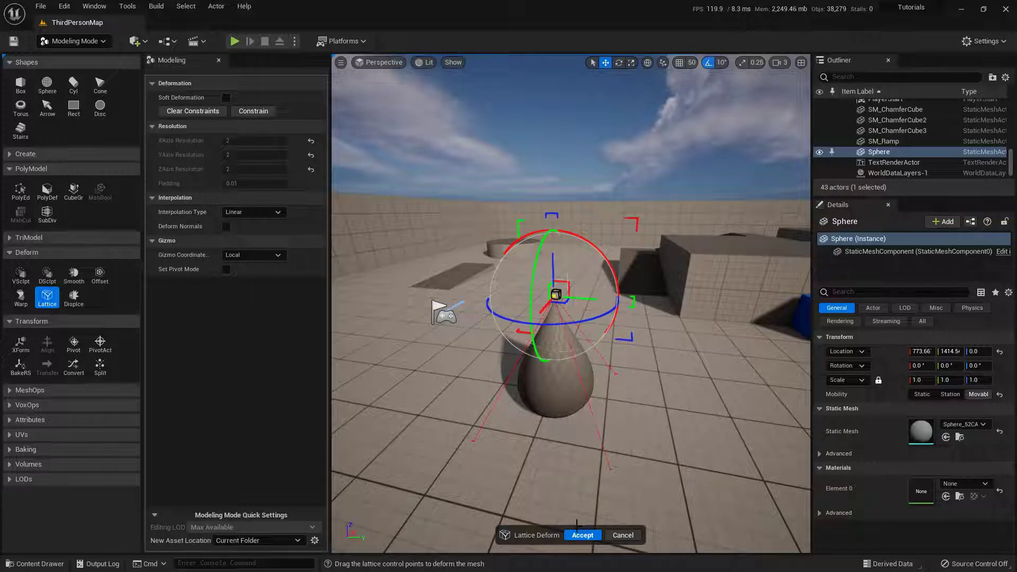
click(590, 535)
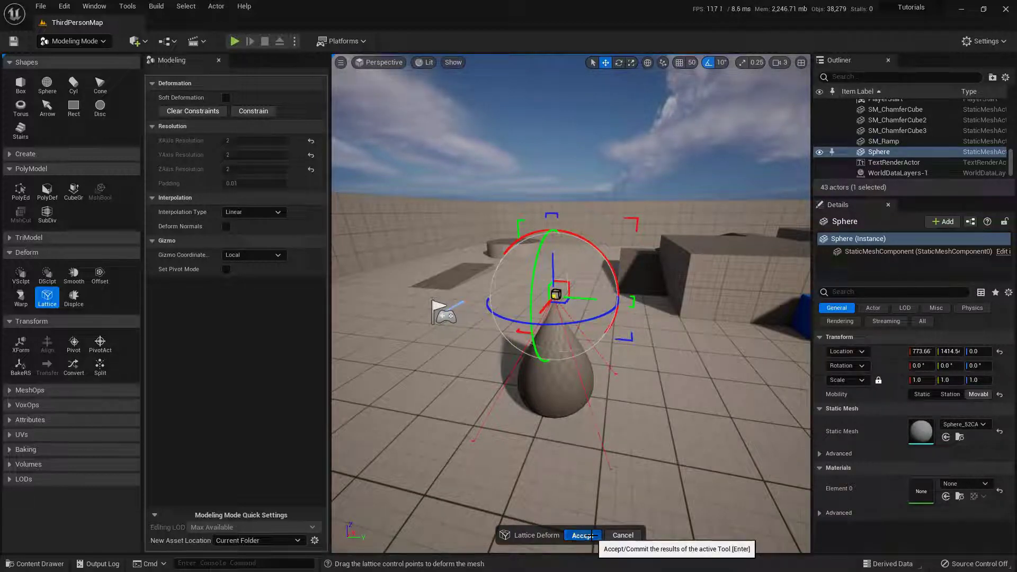
Inspect the deformed sphere asset's details in the EngineModels folder and clear the level selection.
click(37, 563)
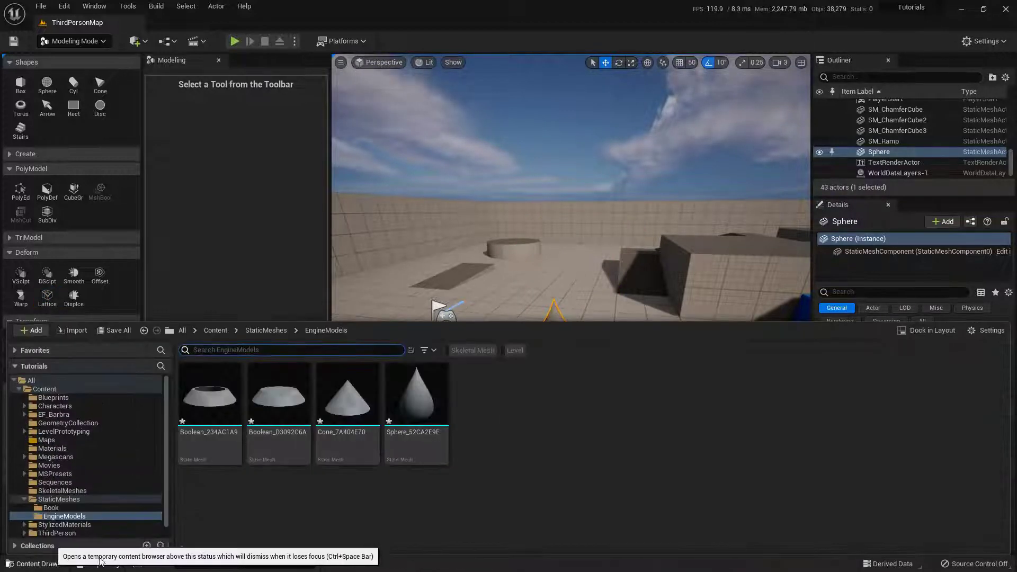
mouse_move(429, 406)
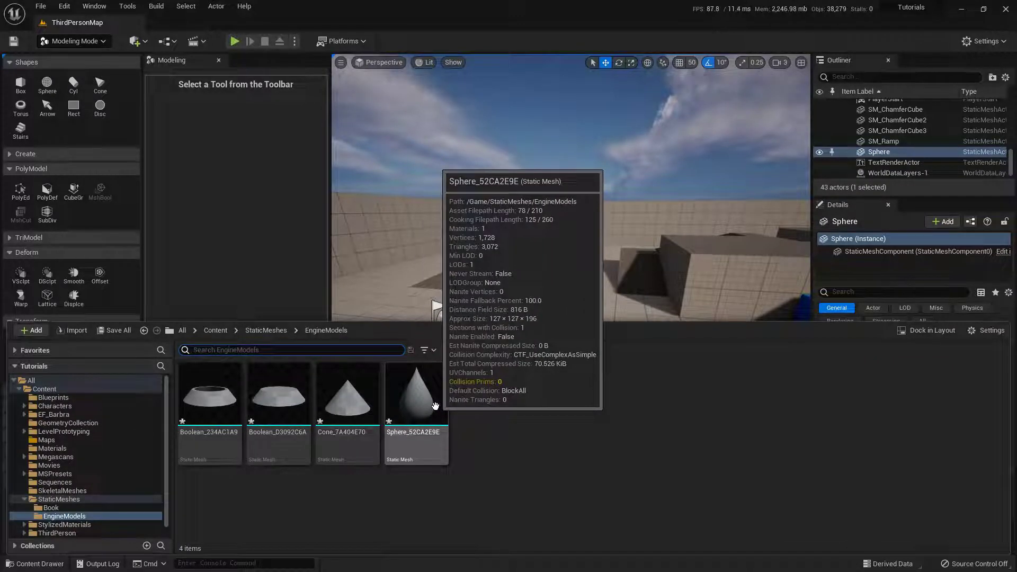
click(531, 220)
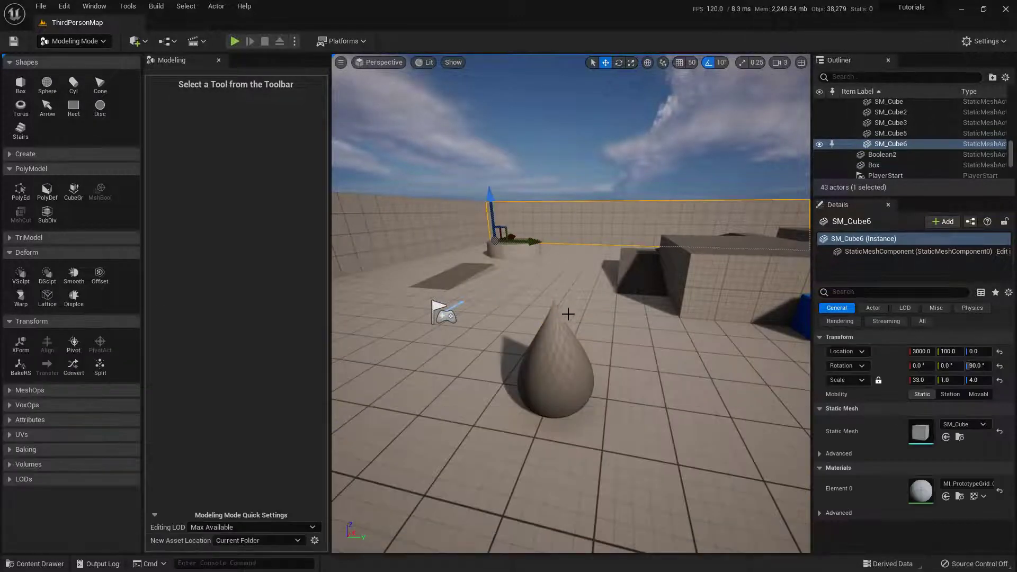
key(Escape)
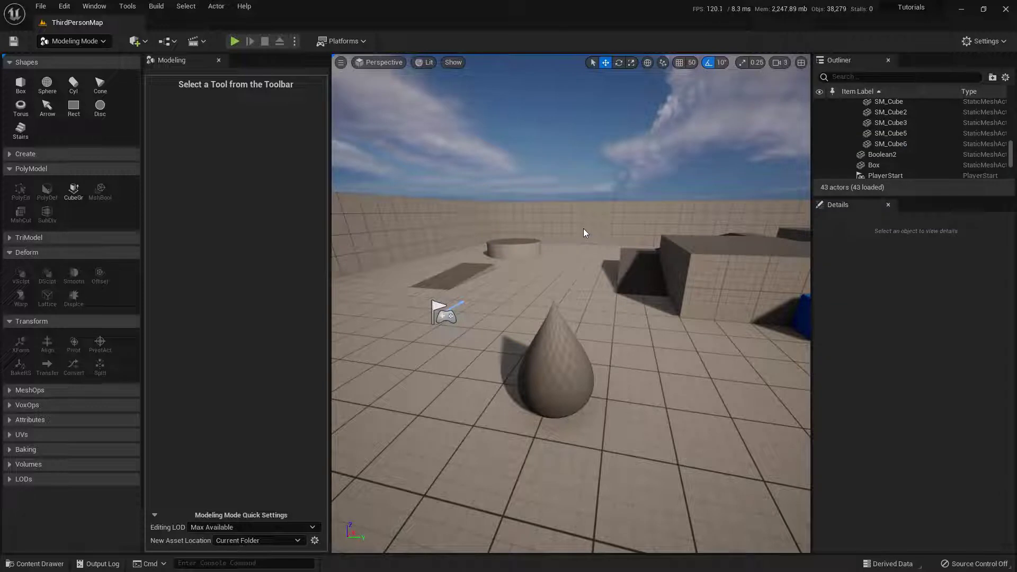